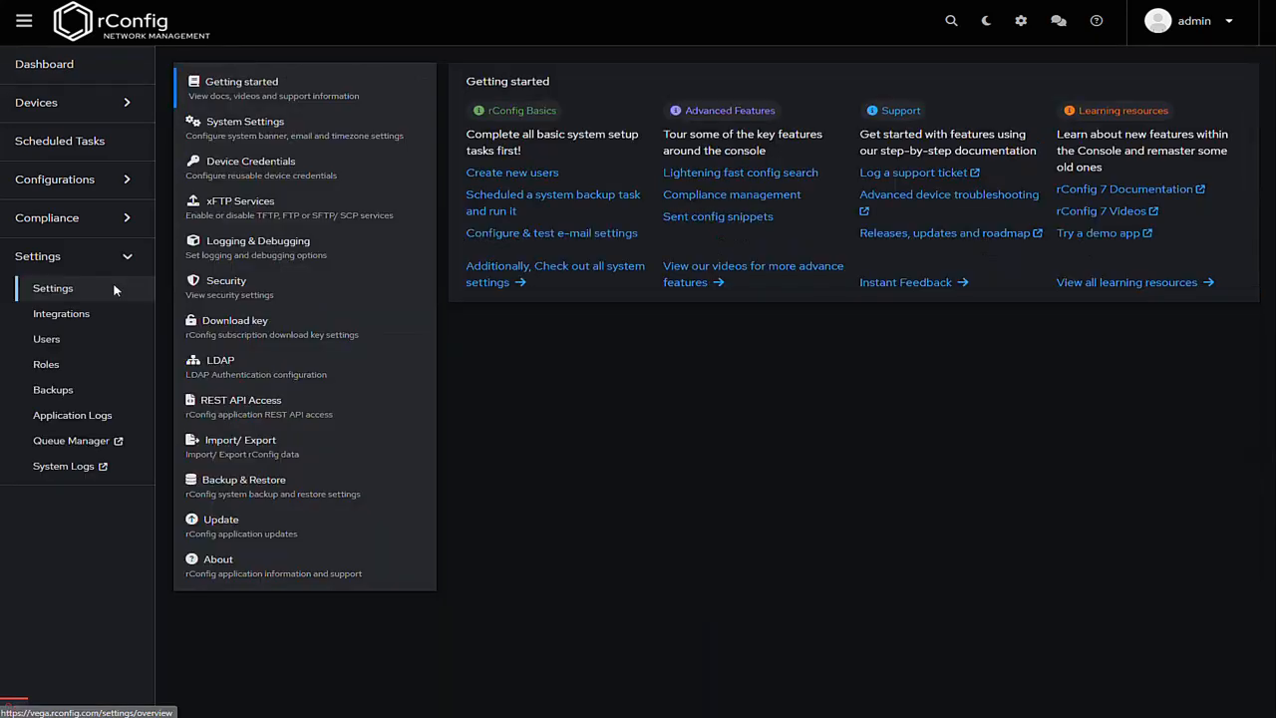
Open the LinuxDevCredentialSet device credential set for editing.
{"action": "left_click", "coordinate": [269, 175]}
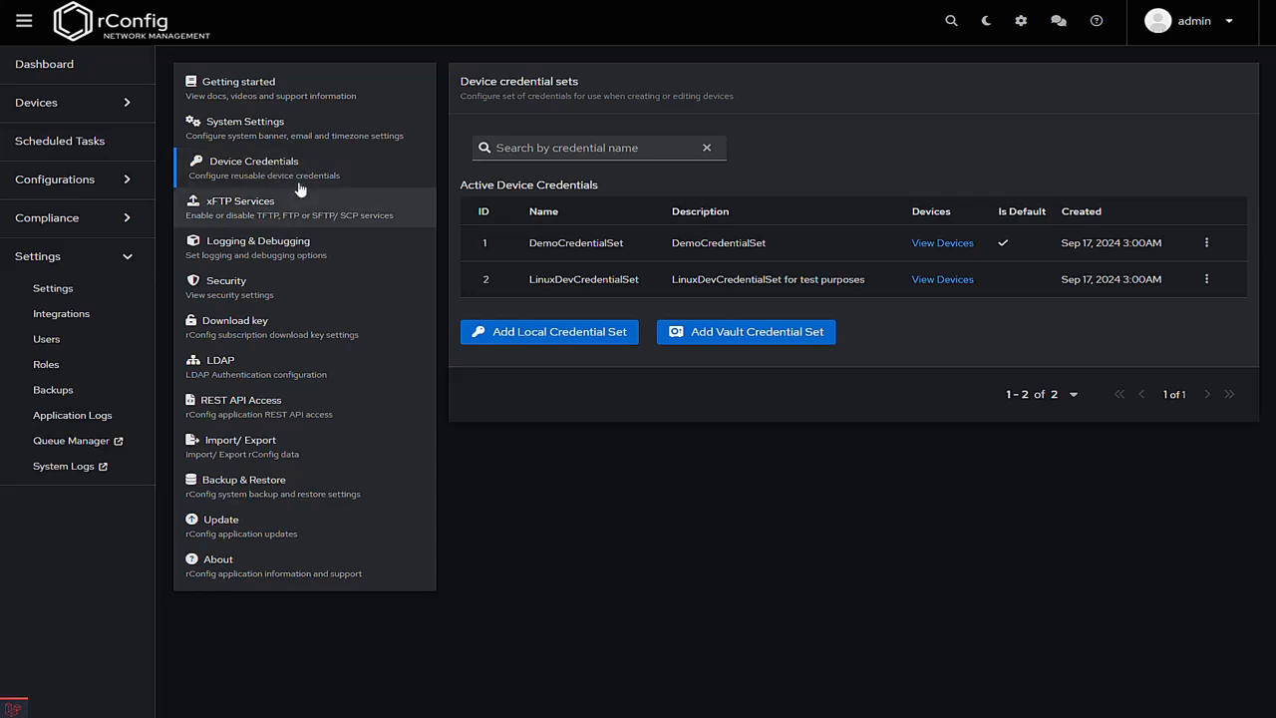
{"action": "left_click", "coordinate": [612, 301]}
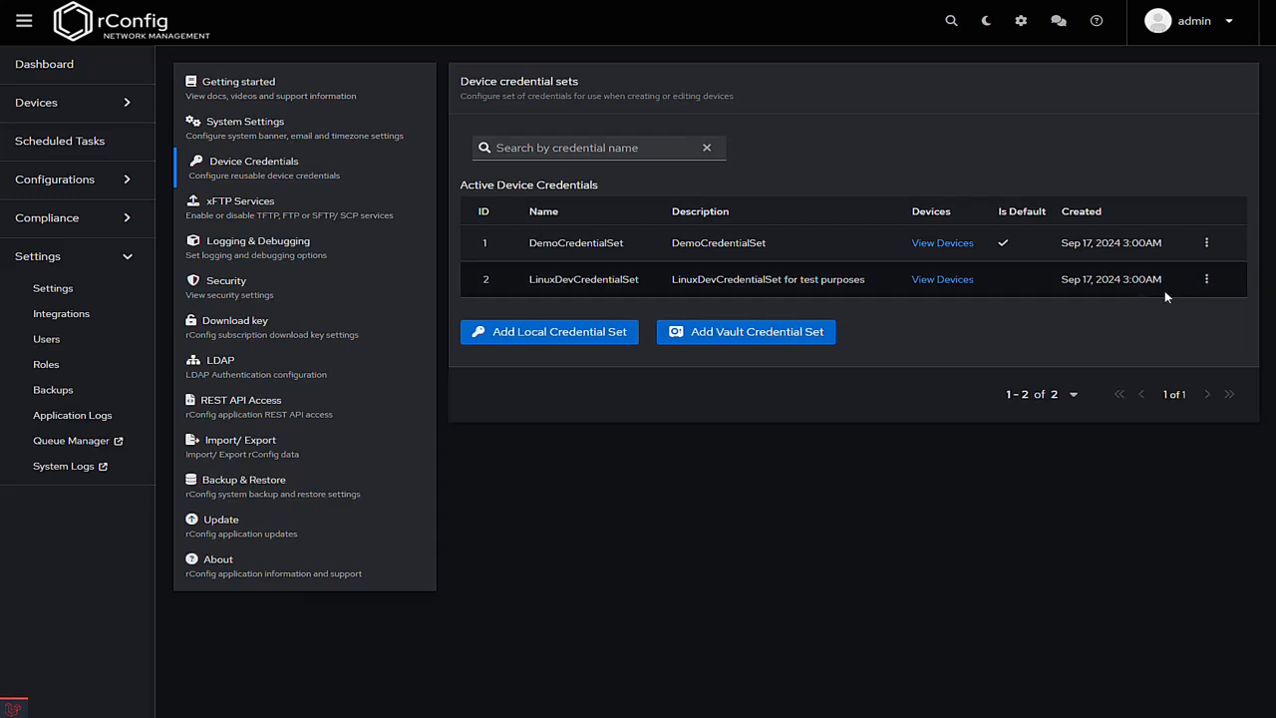
{"action": "left_click", "coordinate": [1206, 279]}
{"action": "left_click", "coordinate": [1196, 310]}
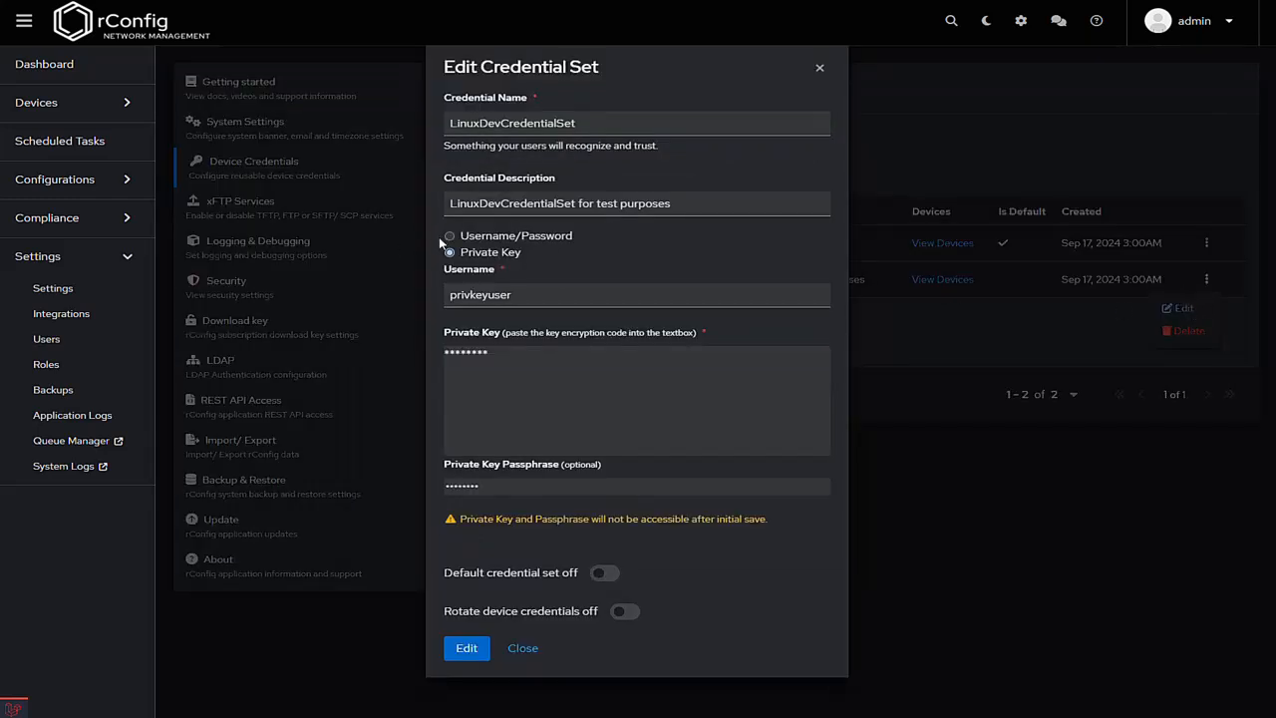
Review the credential set's name, description, Private Key authentication type and username.
{"action": "left_click", "coordinate": [842, 241]}
{"action": "left_click", "coordinate": [594, 119]}
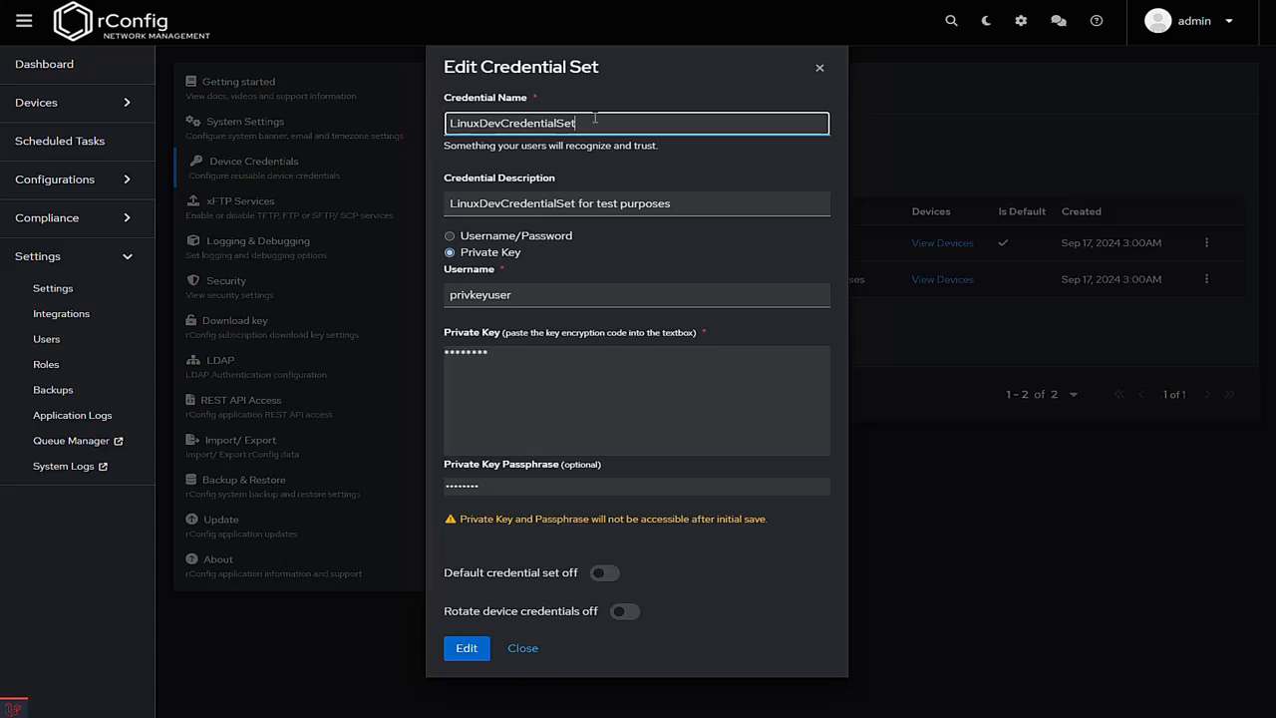
{"action": "left_click", "coordinate": [689, 204]}
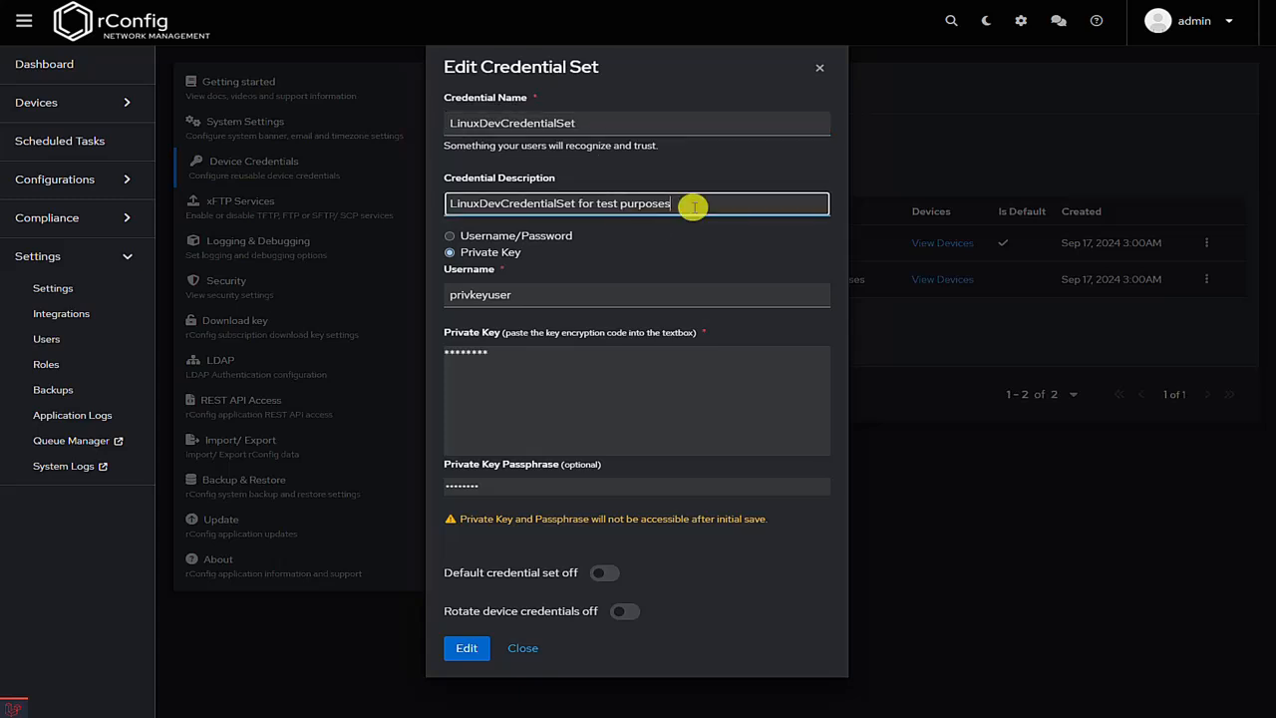
{"action": "left_click", "coordinate": [477, 258]}
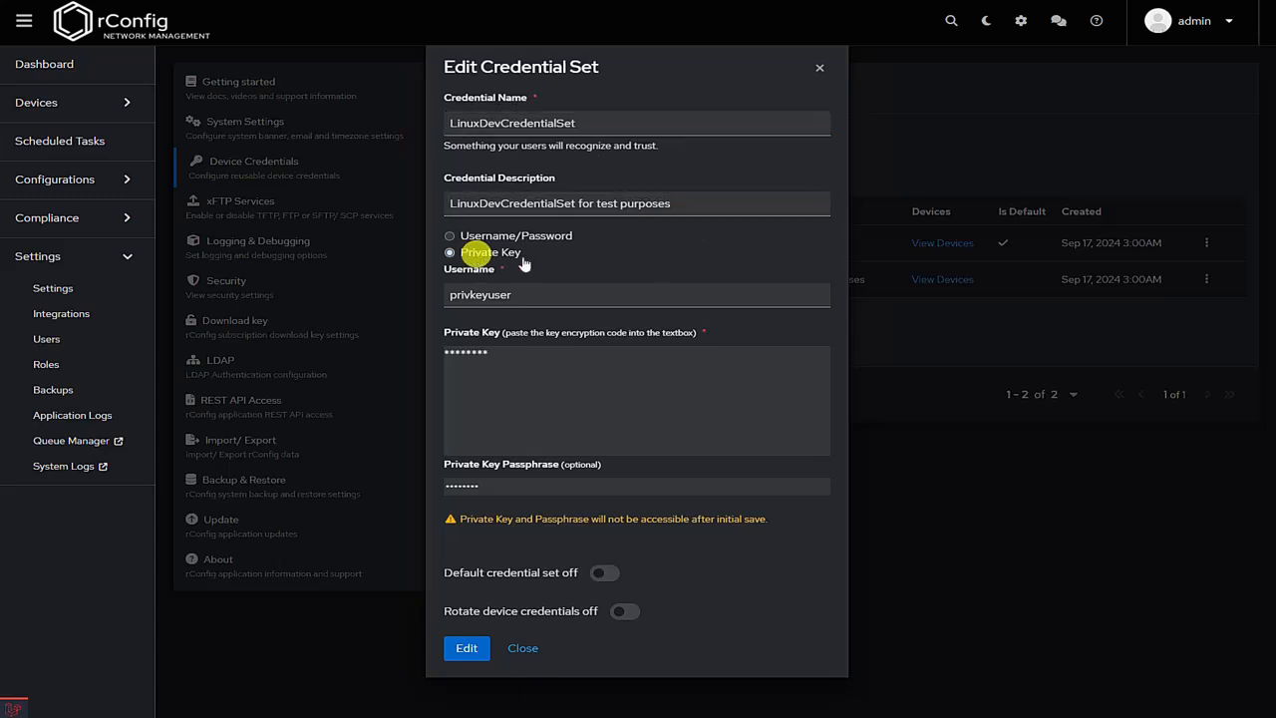
{"action": "left_click", "coordinate": [551, 263]}
{"action": "left_click", "coordinate": [562, 288]}
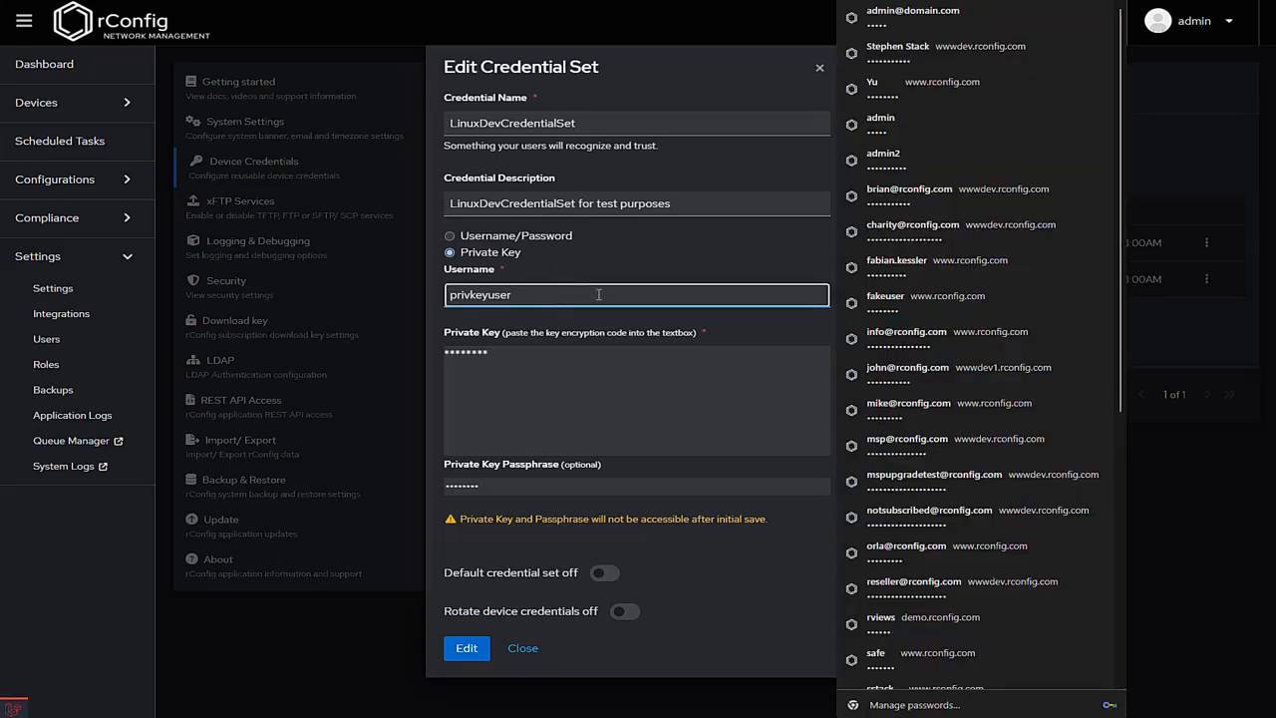
{"action": "left_click", "coordinate": [648, 263]}
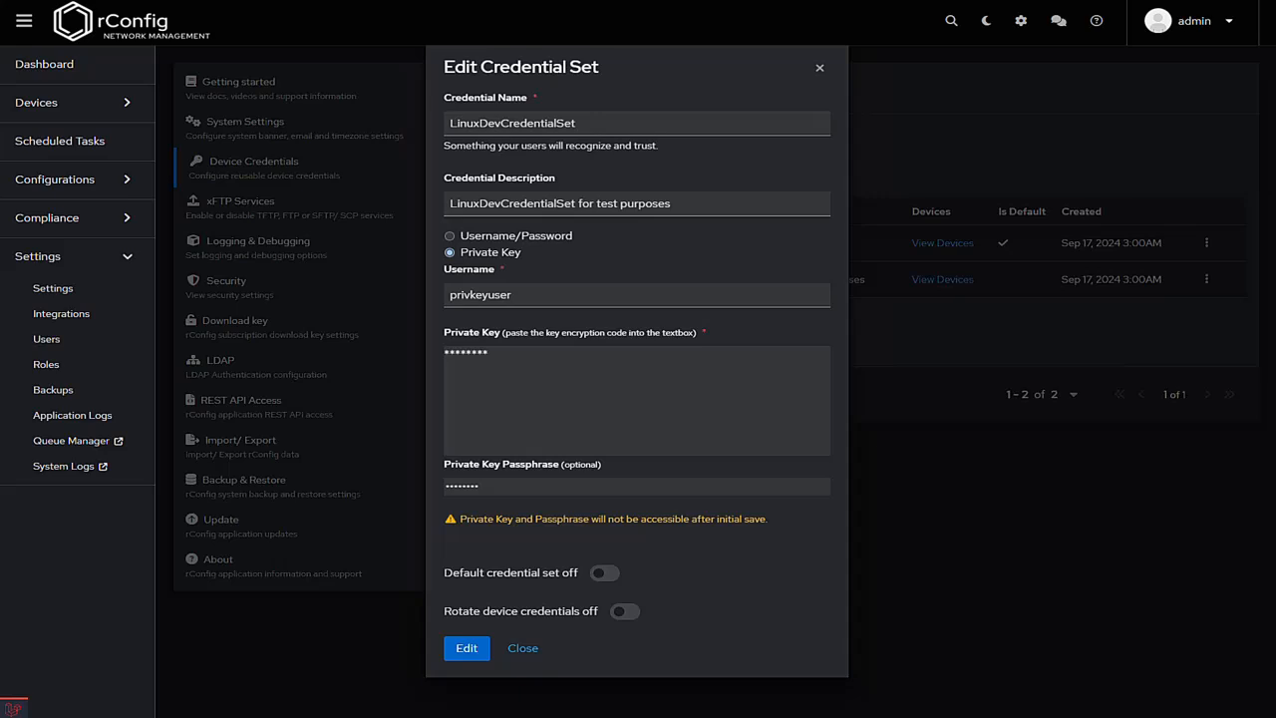
Replace the credential set's private key by pasting the full OpenSSH private key.
{"action": "left_click", "coordinate": [584, 353]}
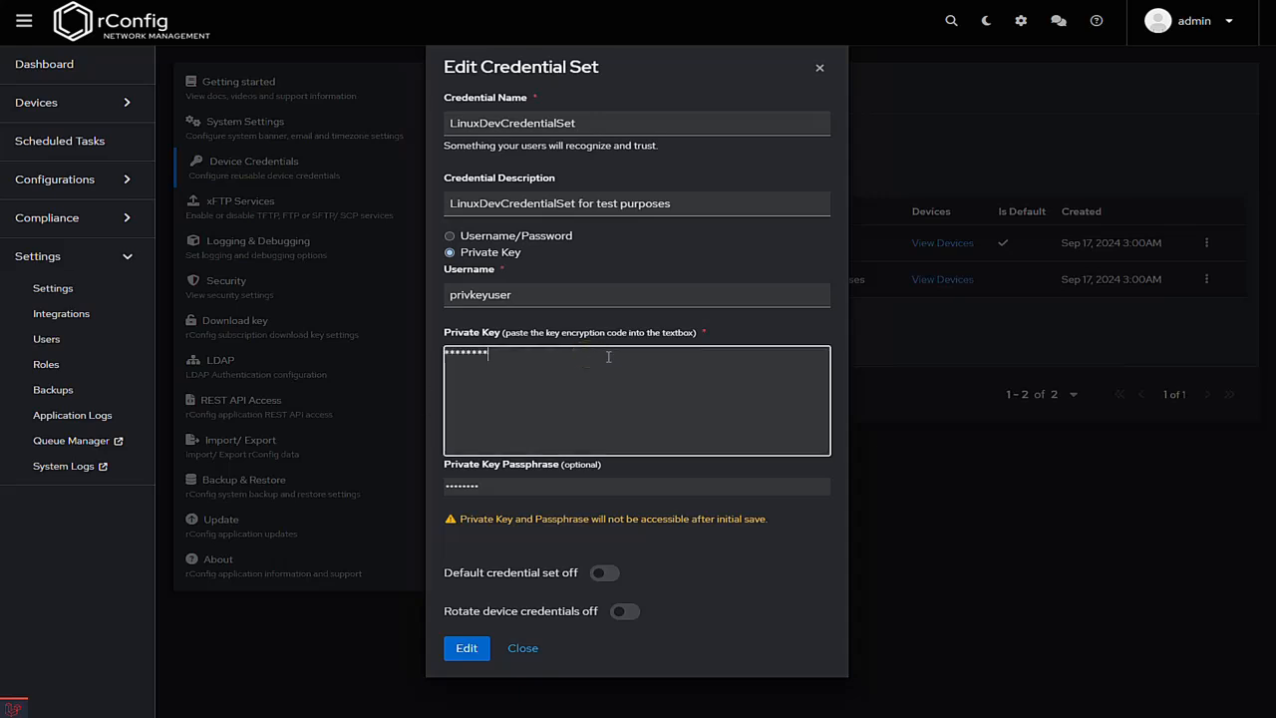
{"action": "key", "text": "BackSpace"}
{"action": "key", "text": "BackSpace"}
{"action": "key", "text": "BackSpace"}
{"action": "key", "text": "BackSpace"}
{"action": "key", "text": "BackSpace"}
{"action": "key", "text": "BackSpace"}
{"action": "key", "text": "BackSpace"}
{"action": "left_click", "coordinate": [608, 357]}
{"action": "key", "text": "ctrl+v"}
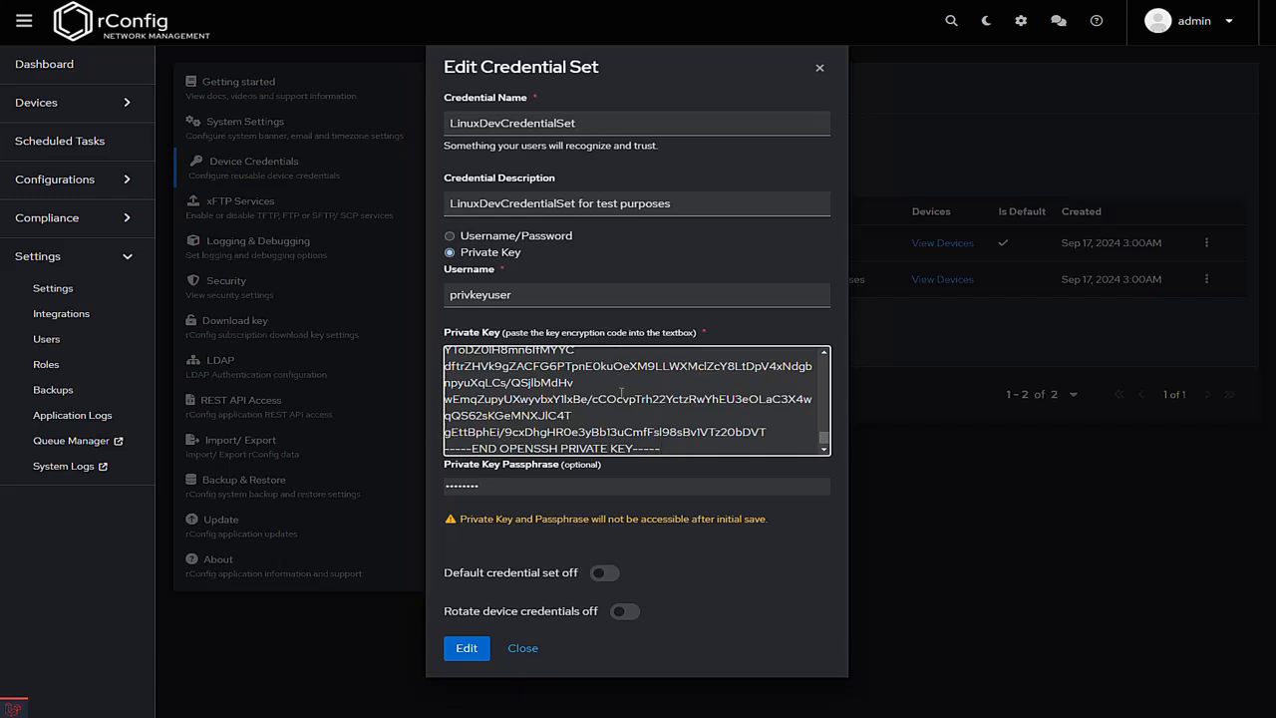
Replace the private key passphrase with a pasted one and save the credential set.
{"action": "left_click", "coordinate": [490, 485]}
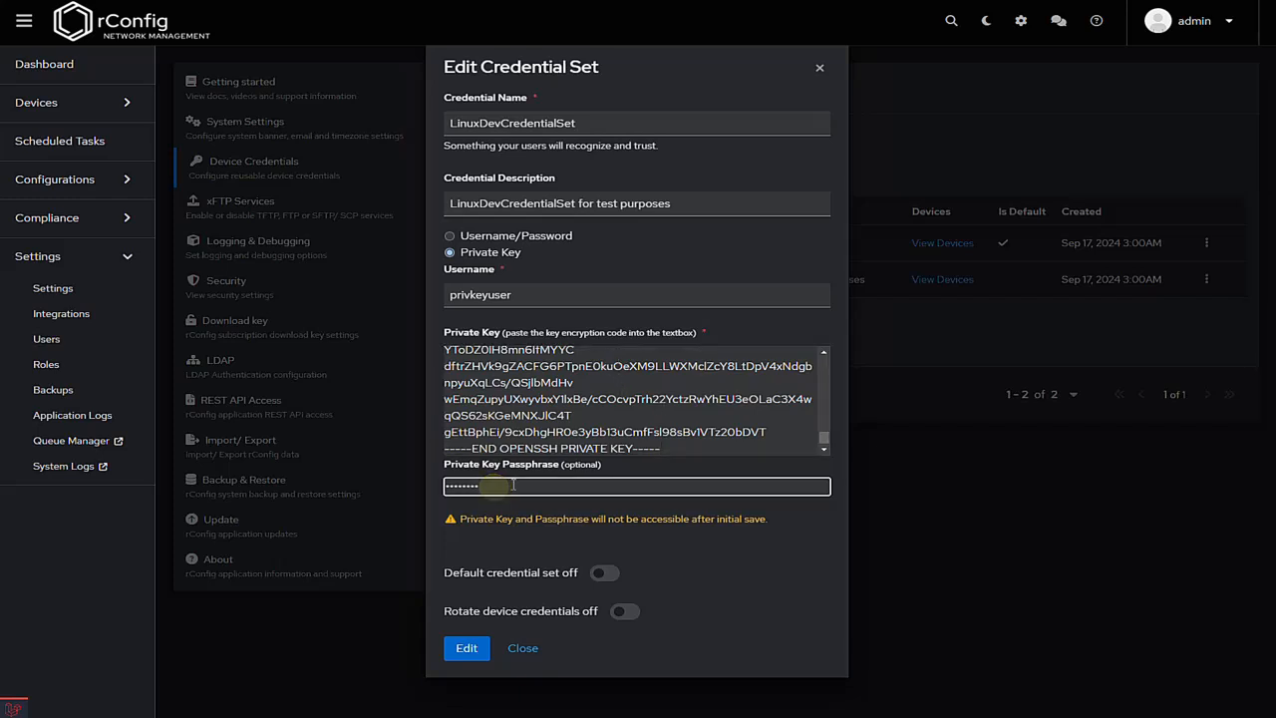
{"action": "key", "text": "BackSpace"}
{"action": "key", "text": "BackSpace"}
{"action": "key", "text": "BackSpace"}
{"action": "key", "text": "BackSpace"}
{"action": "key", "text": "BackSpace"}
{"action": "key", "text": "BackSpace"}
{"action": "key", "text": "BackSpace"}
{"action": "key", "text": "BackSpace"}
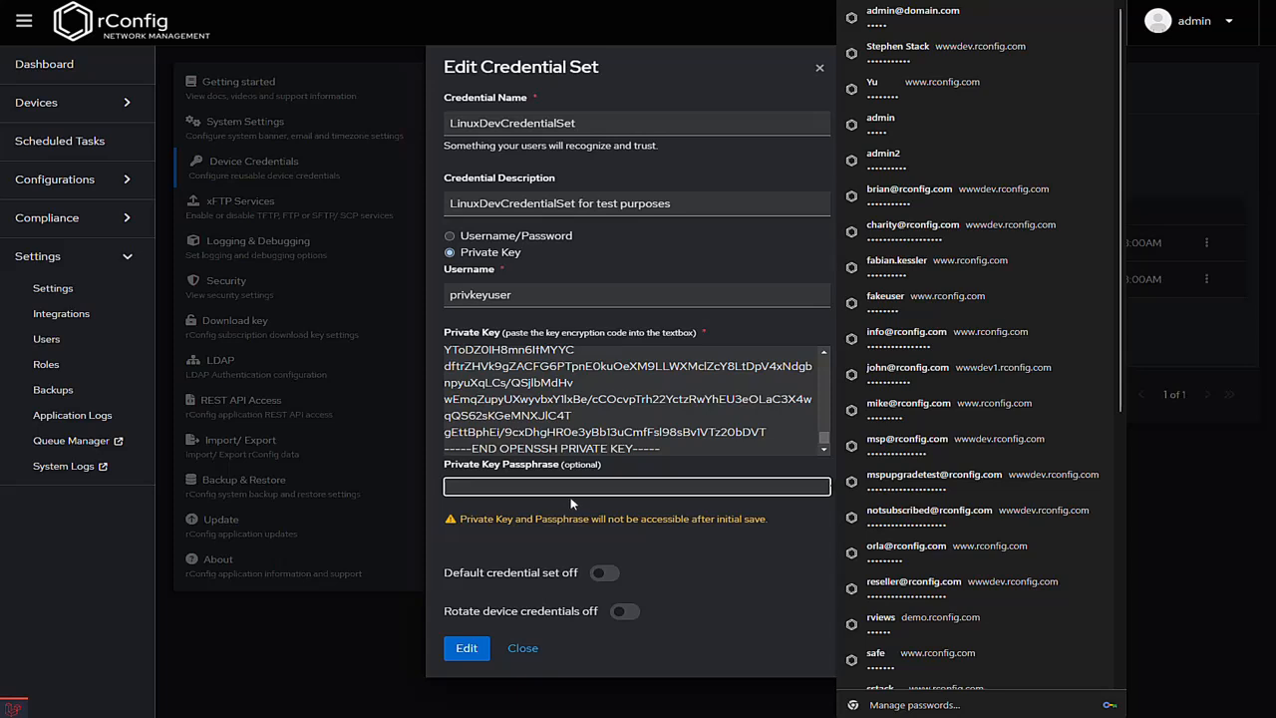
{"action": "key", "text": "Tab"}
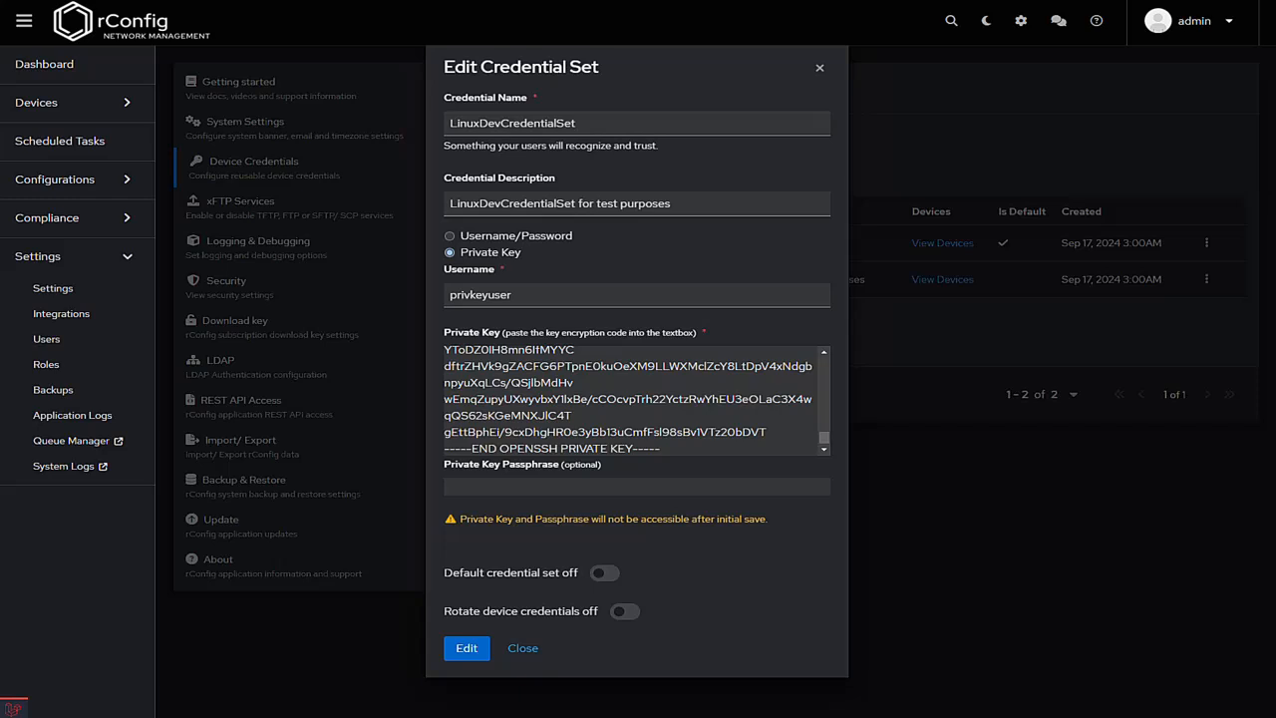
{"action": "left_click", "coordinate": [584, 486]}
{"action": "key", "text": "ctrl+v"}
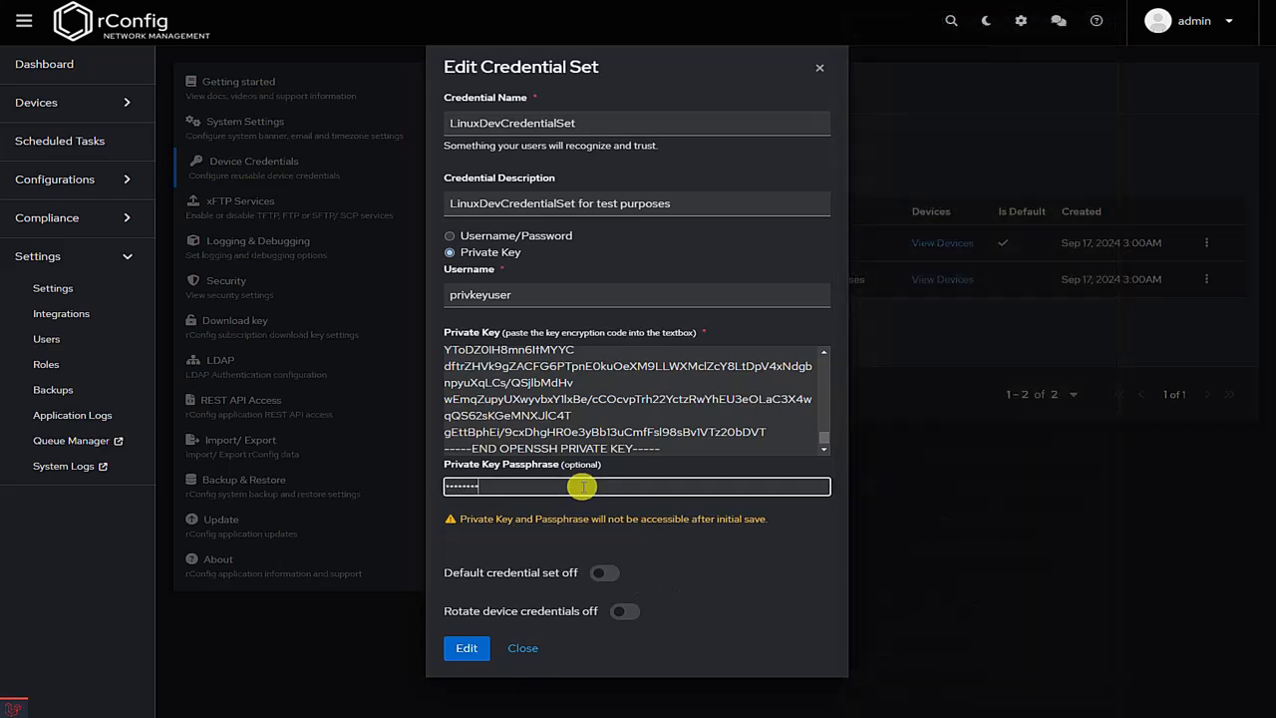
{"action": "left_click", "coordinate": [467, 649]}
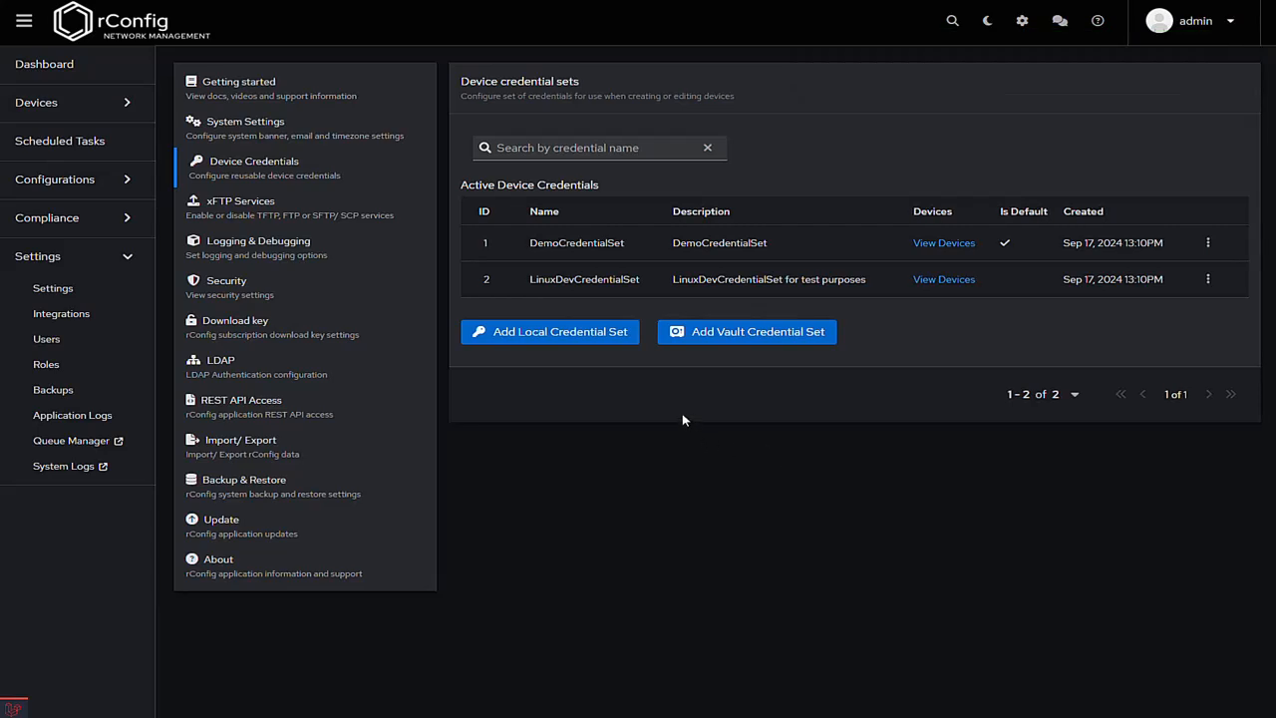
Import the connection templates from the GitHub repository into the device templates.
{"action": "left_click", "coordinate": [108, 104]}
{"action": "left_click", "coordinate": [87, 188]}
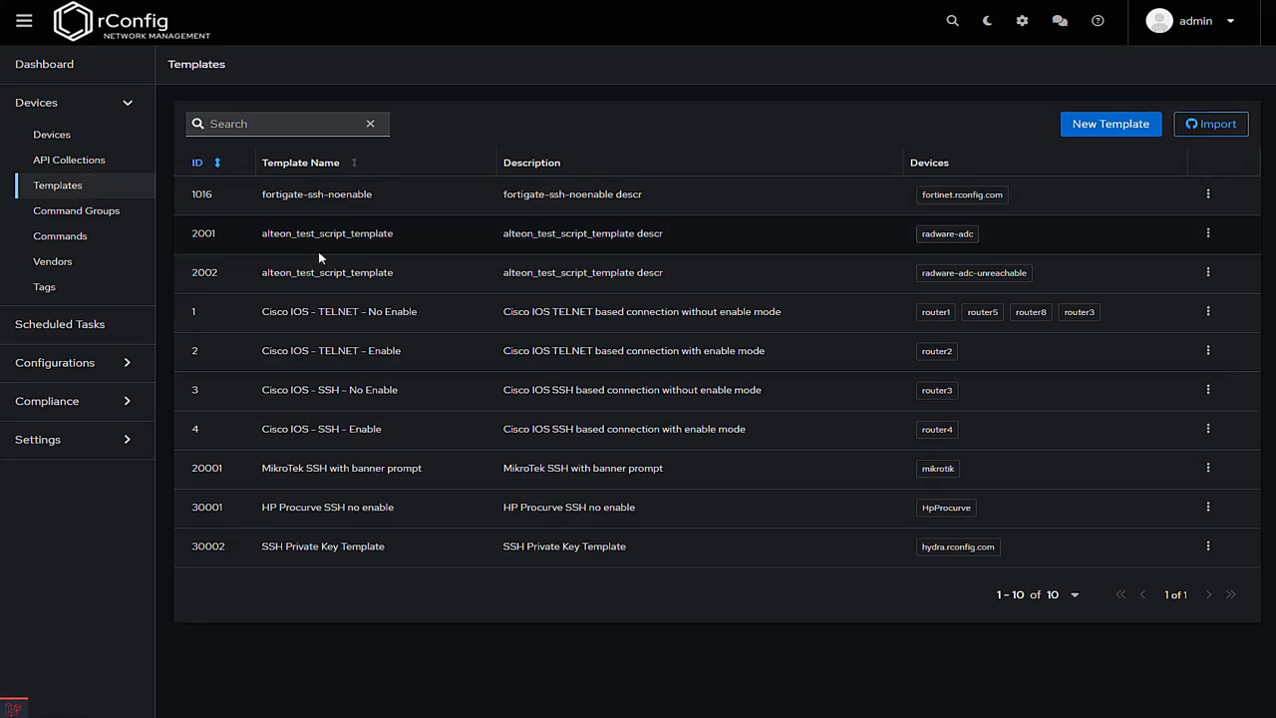
{"action": "left_click", "coordinate": [420, 550]}
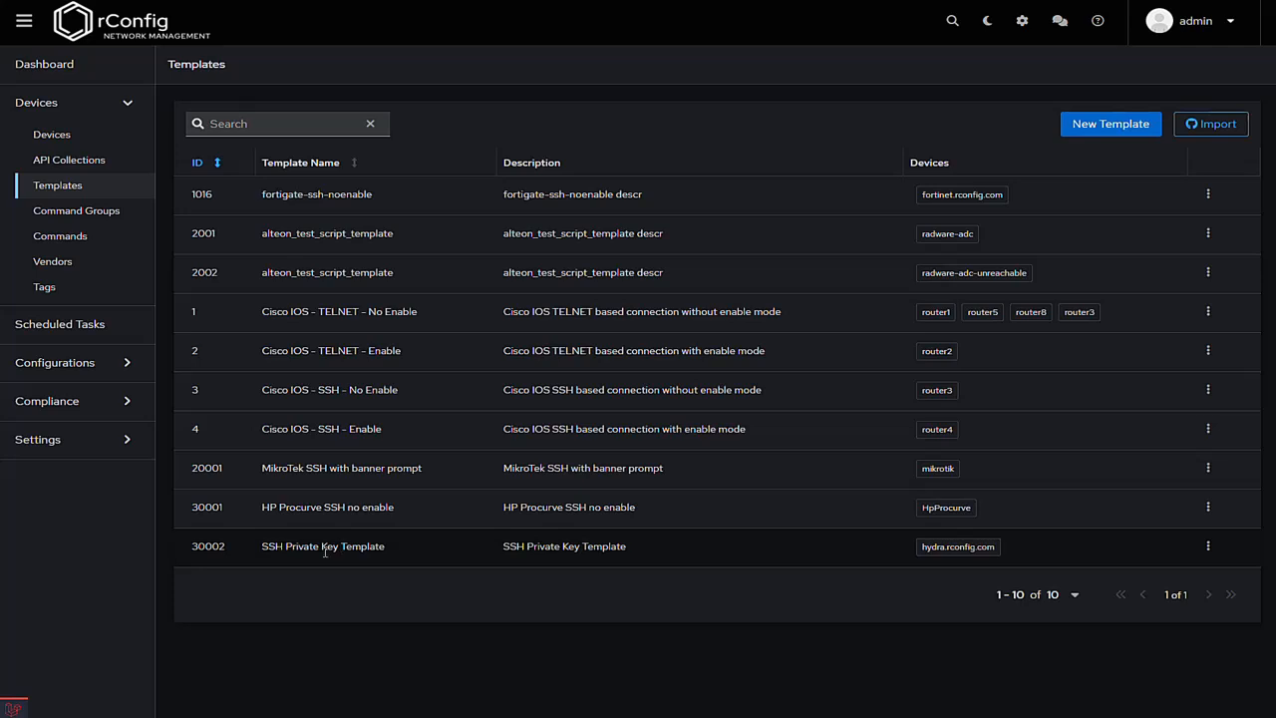
{"action": "left_click", "coordinate": [1228, 125]}
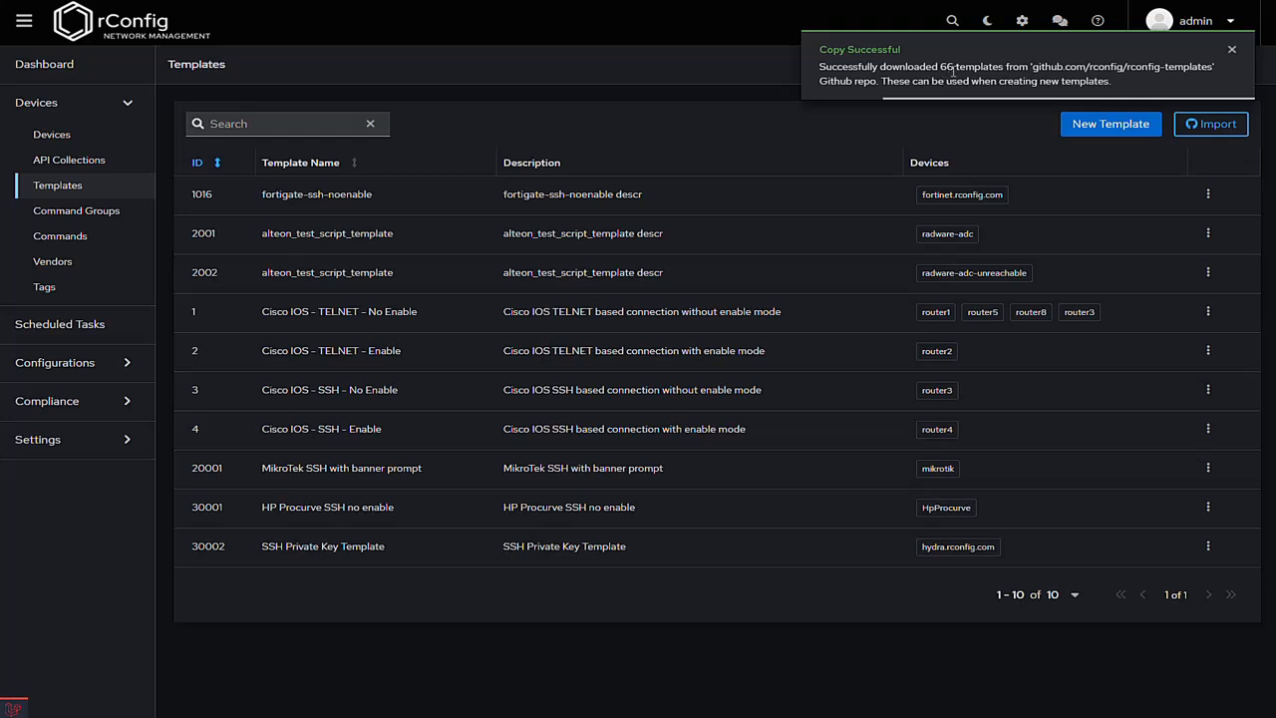
Start a new template from the imported SSH-Private-Key vendor file ssh_priv_key_template.yml.
{"action": "left_click", "coordinate": [1141, 132]}
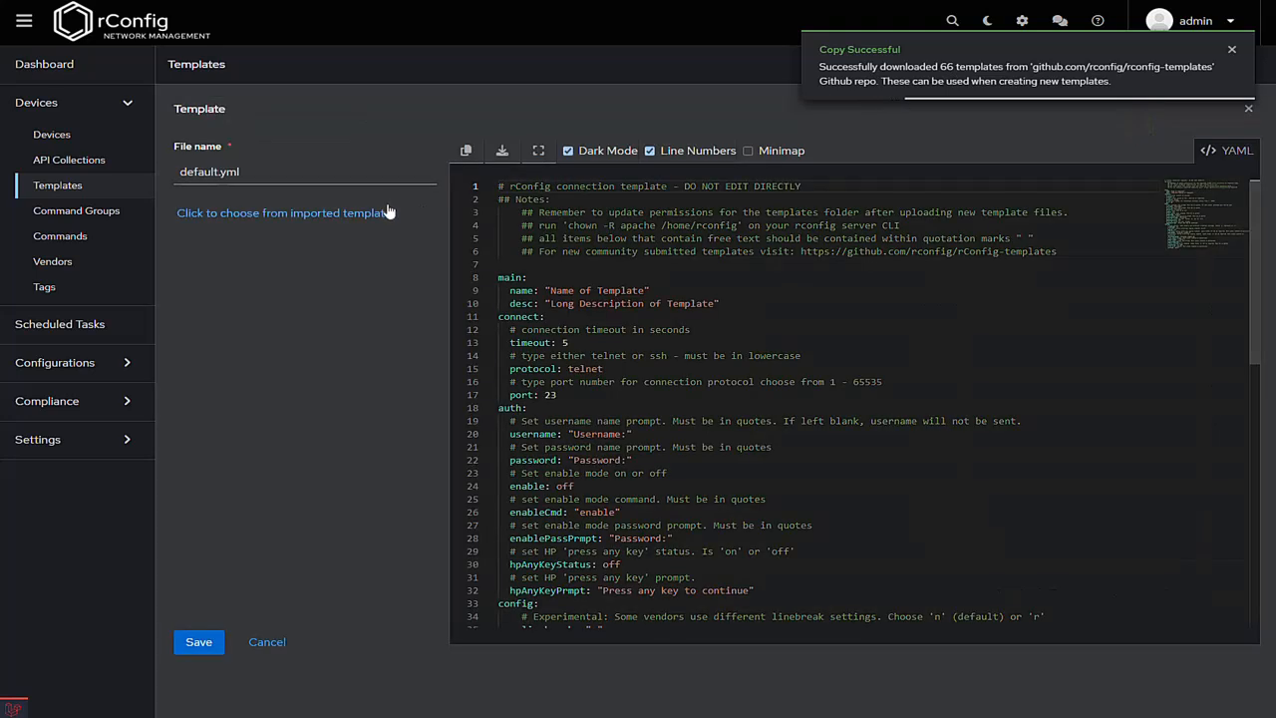
{"action": "left_click", "coordinate": [339, 212]}
{"action": "left_click", "coordinate": [293, 311]}
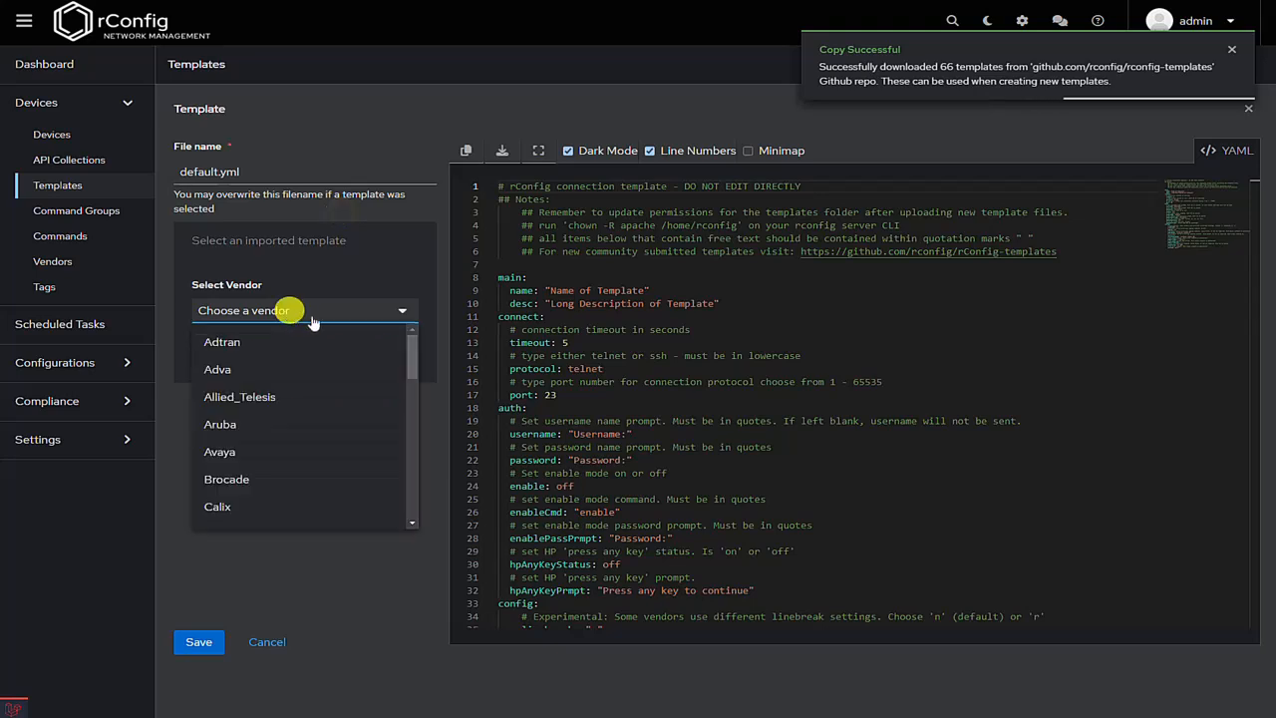
{"action": "scroll", "coordinate": [324, 472], "scroll_direction": "down", "scroll_amount": 5}
{"action": "scroll", "coordinate": [324, 472], "scroll_direction": "down", "scroll_amount": 2}
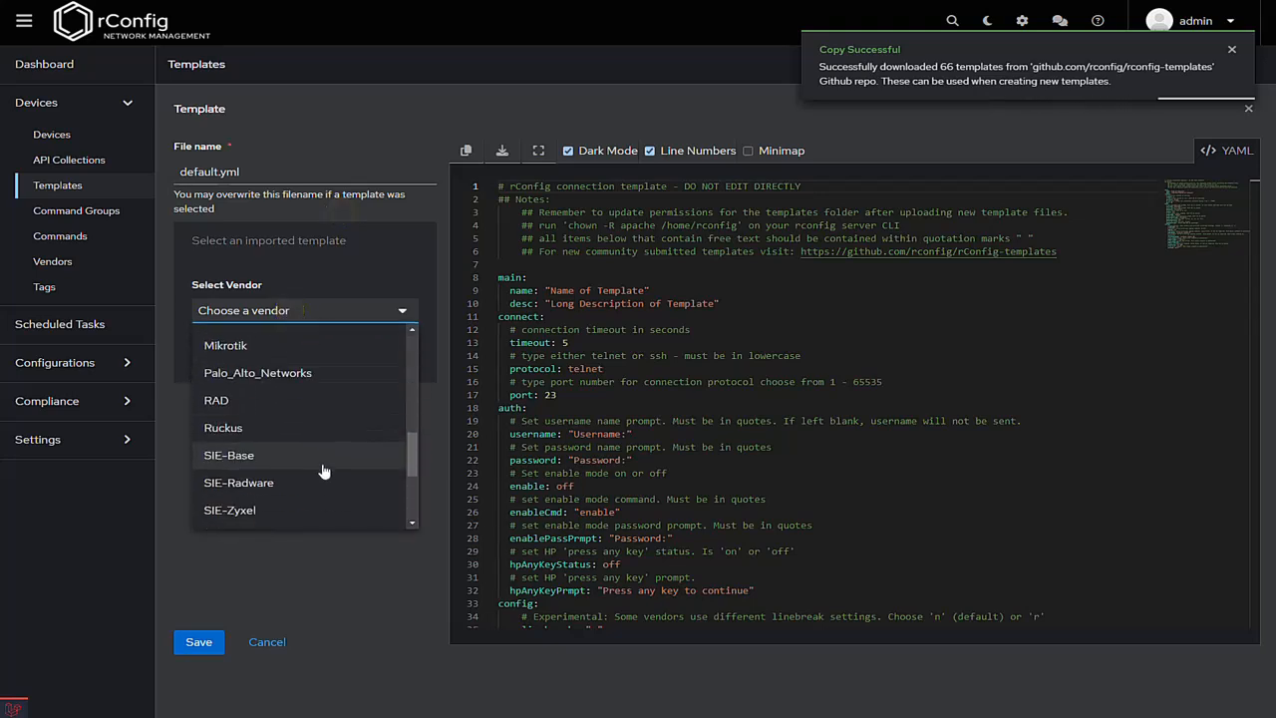
{"action": "scroll", "coordinate": [323, 464], "scroll_direction": "down", "scroll_amount": 3}
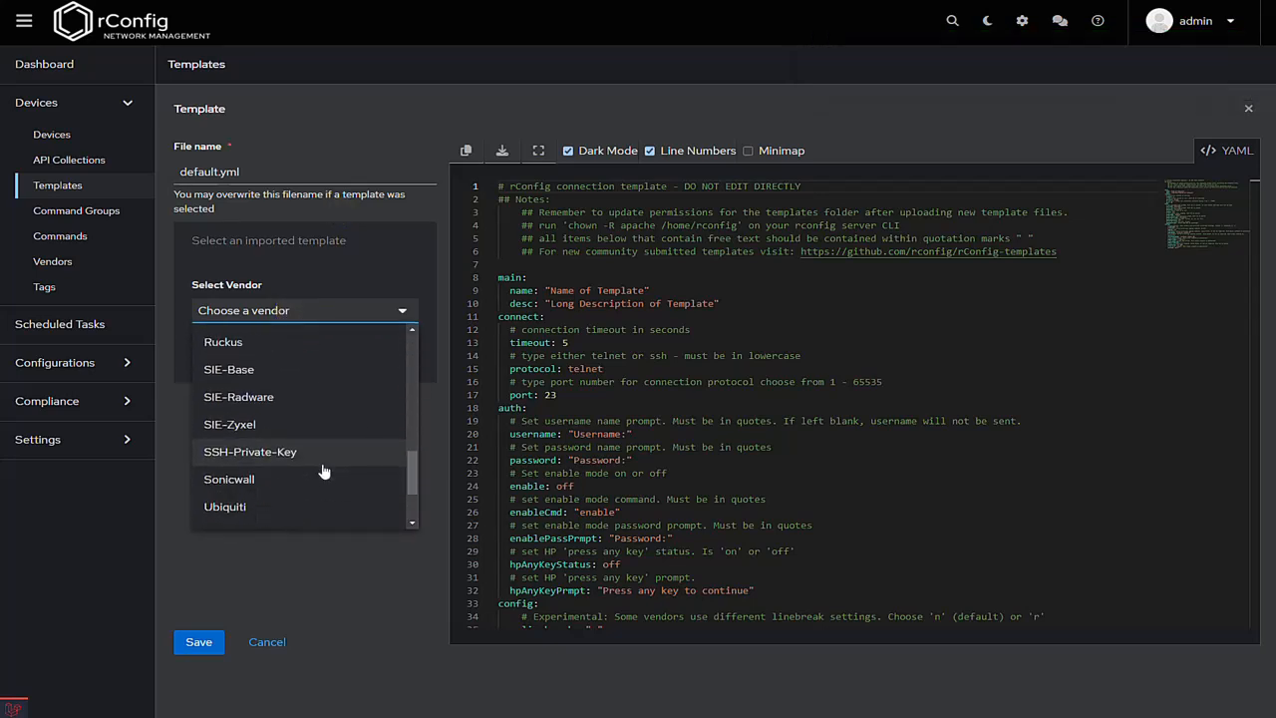
{"action": "scroll", "coordinate": [289, 419], "scroll_direction": "down", "scroll_amount": 2}
{"action": "left_click", "coordinate": [277, 387]}
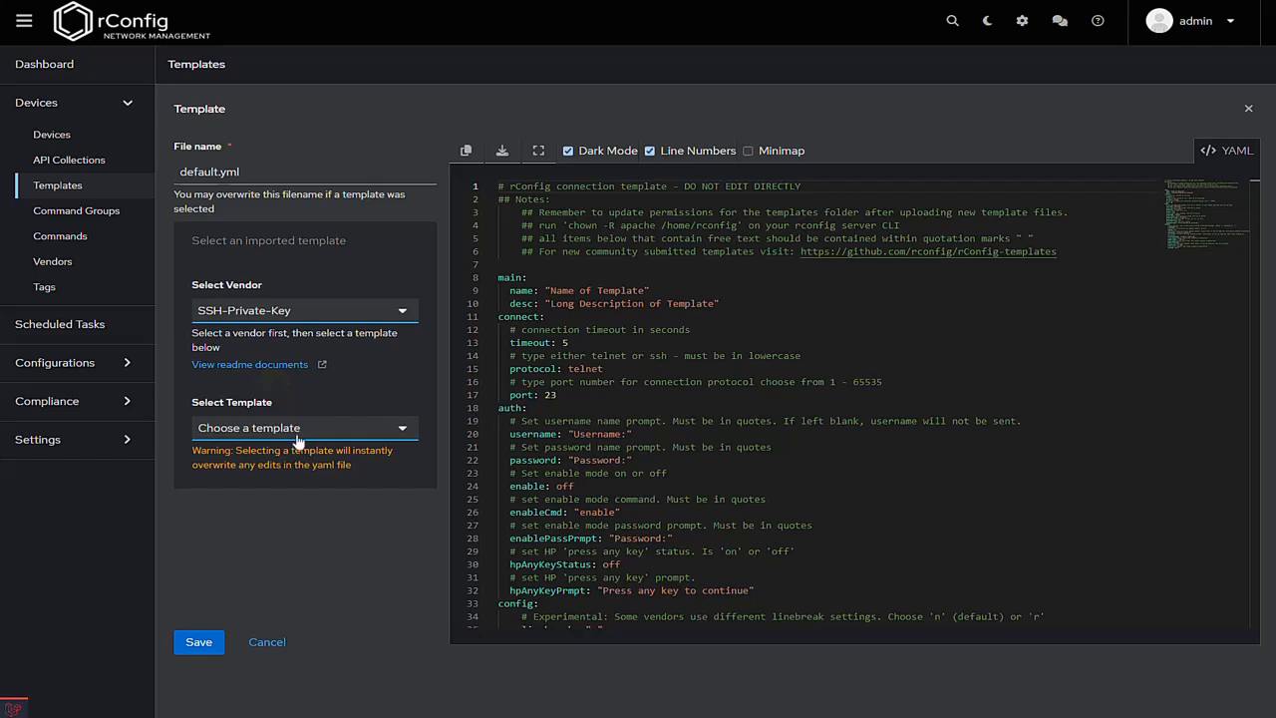
{"action": "left_click", "coordinate": [294, 428]}
{"action": "left_click", "coordinate": [288, 460]}
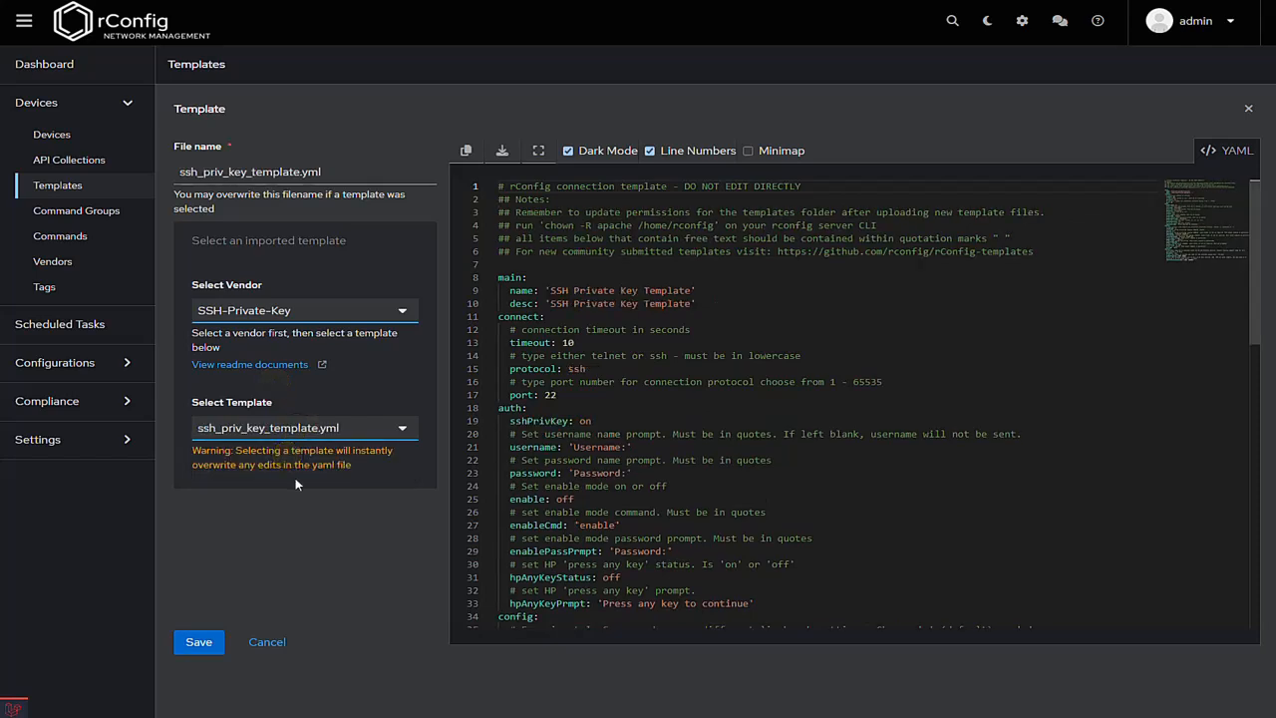
Check the sshPrivKey setting in the template's auth section and close the template without saving.
{"action": "left_click", "coordinate": [619, 420]}
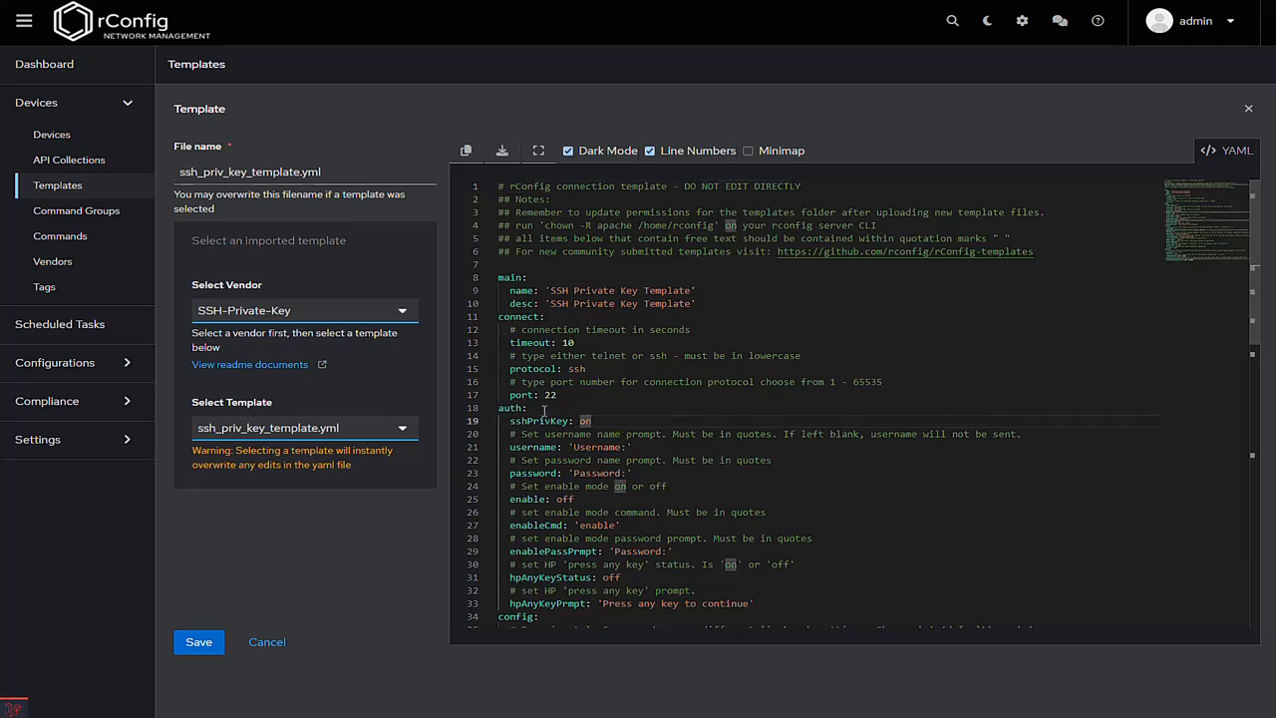
{"action": "left_click", "coordinate": [615, 420]}
{"action": "key", "text": "Escape"}
Open the hydra.rconfig.com device and check its assigned template and credential set.
{"action": "left_click", "coordinate": [86, 133]}
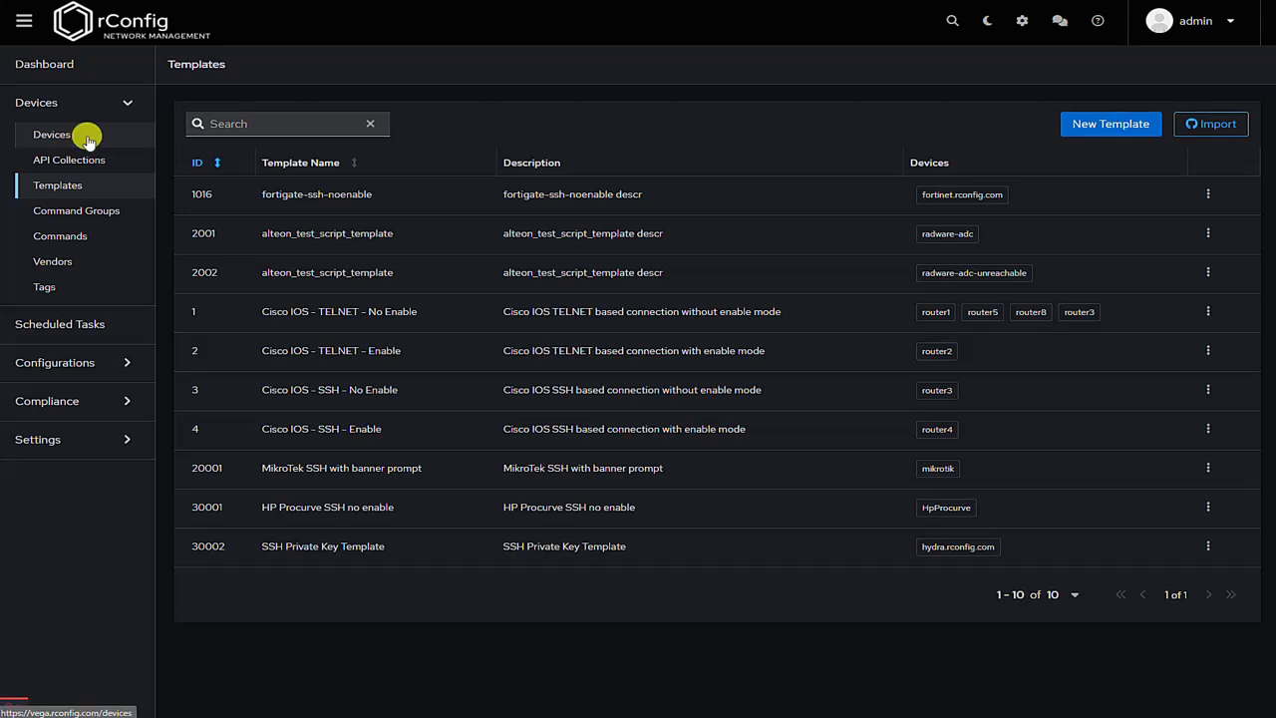
{"action": "left_click", "coordinate": [369, 233]}
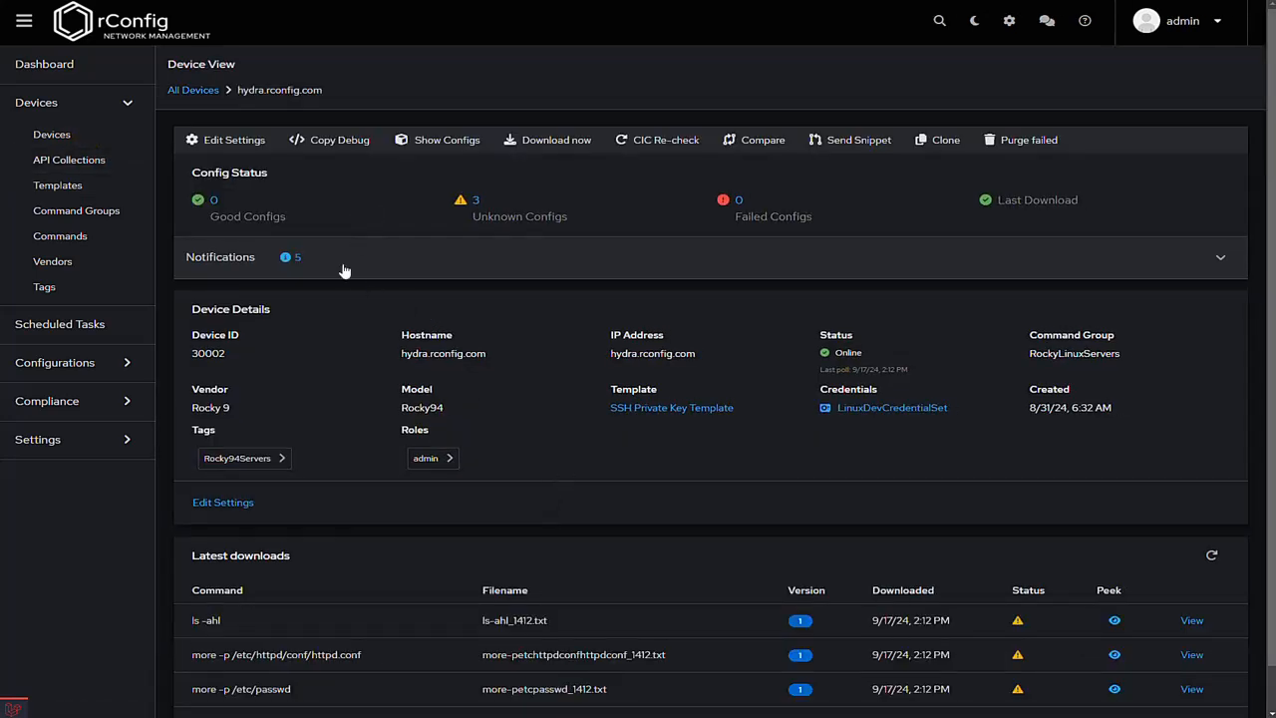
{"action": "left_click", "coordinate": [241, 107]}
{"action": "left_click", "coordinate": [672, 426]}
{"action": "left_click", "coordinate": [881, 428]}
Download the configurations of hydra.rconfig.com and refresh its list of latest downloads.
{"action": "left_click", "coordinate": [543, 140]}
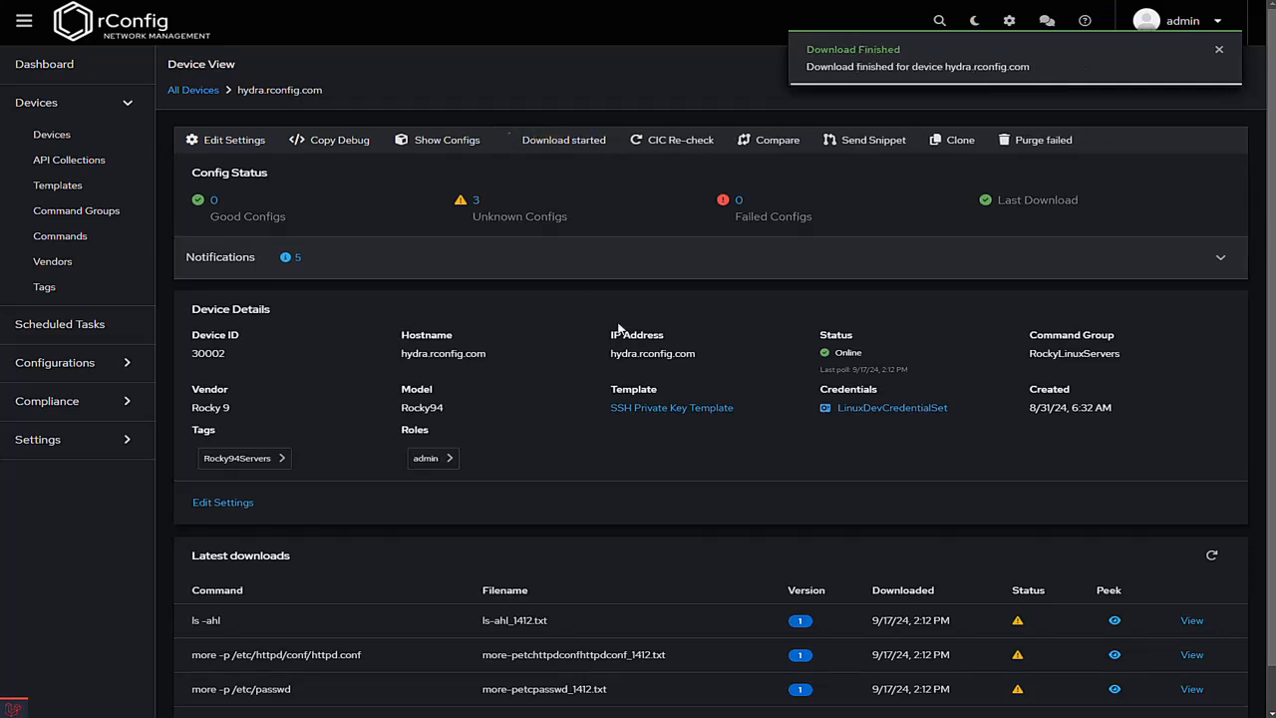
{"action": "left_click", "coordinate": [611, 620]}
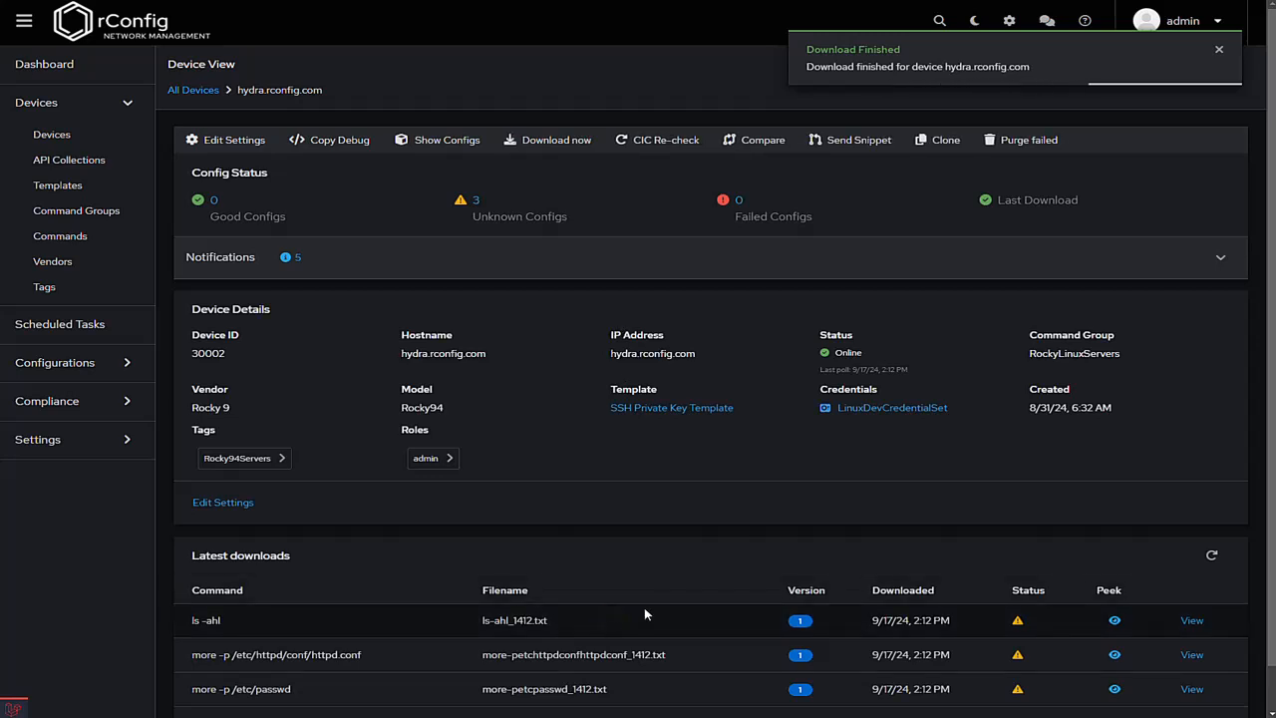
{"action": "left_click", "coordinate": [1171, 361]}
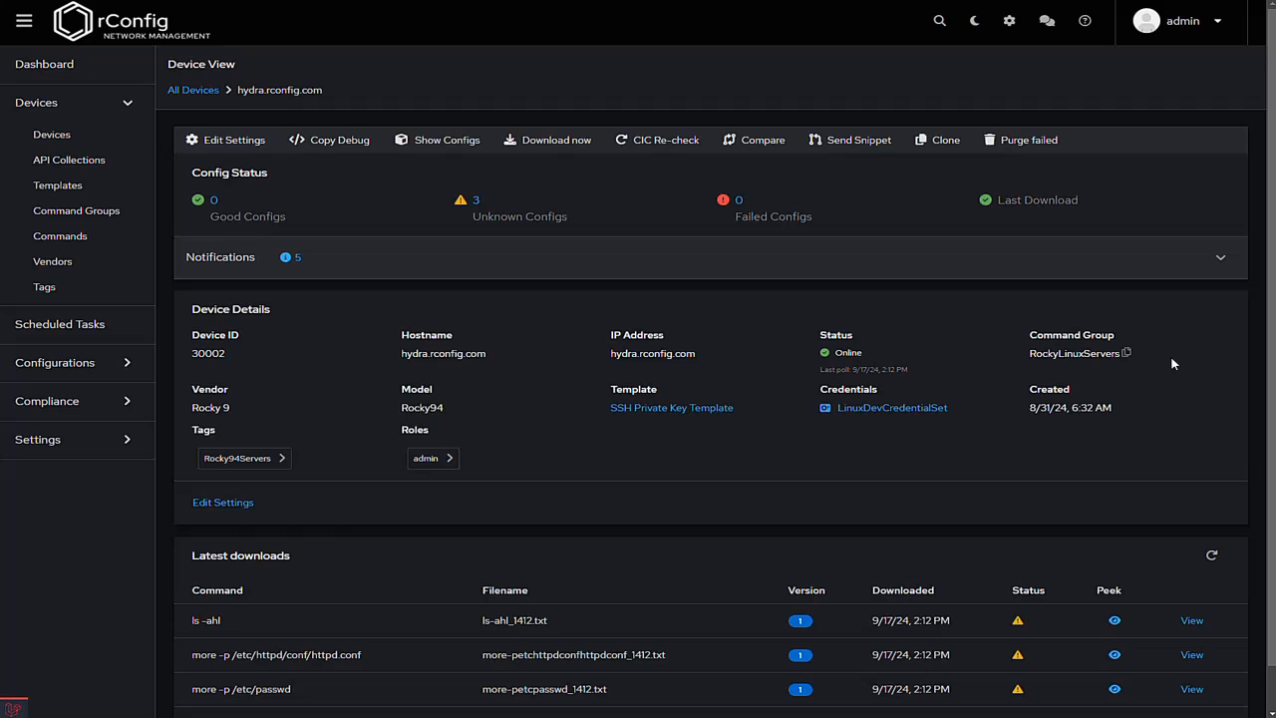
{"action": "left_click", "coordinate": [1210, 557]}
{"action": "left_click", "coordinate": [952, 626]}
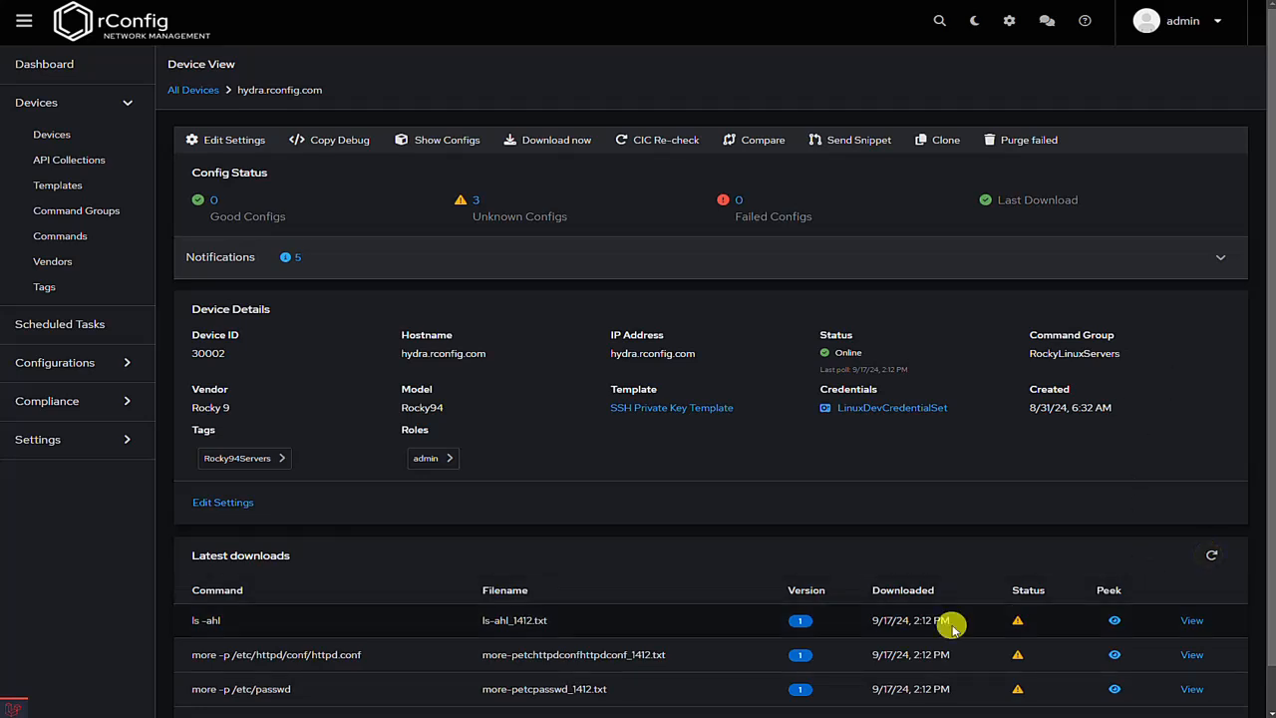
{"action": "left_click", "coordinate": [578, 622]}
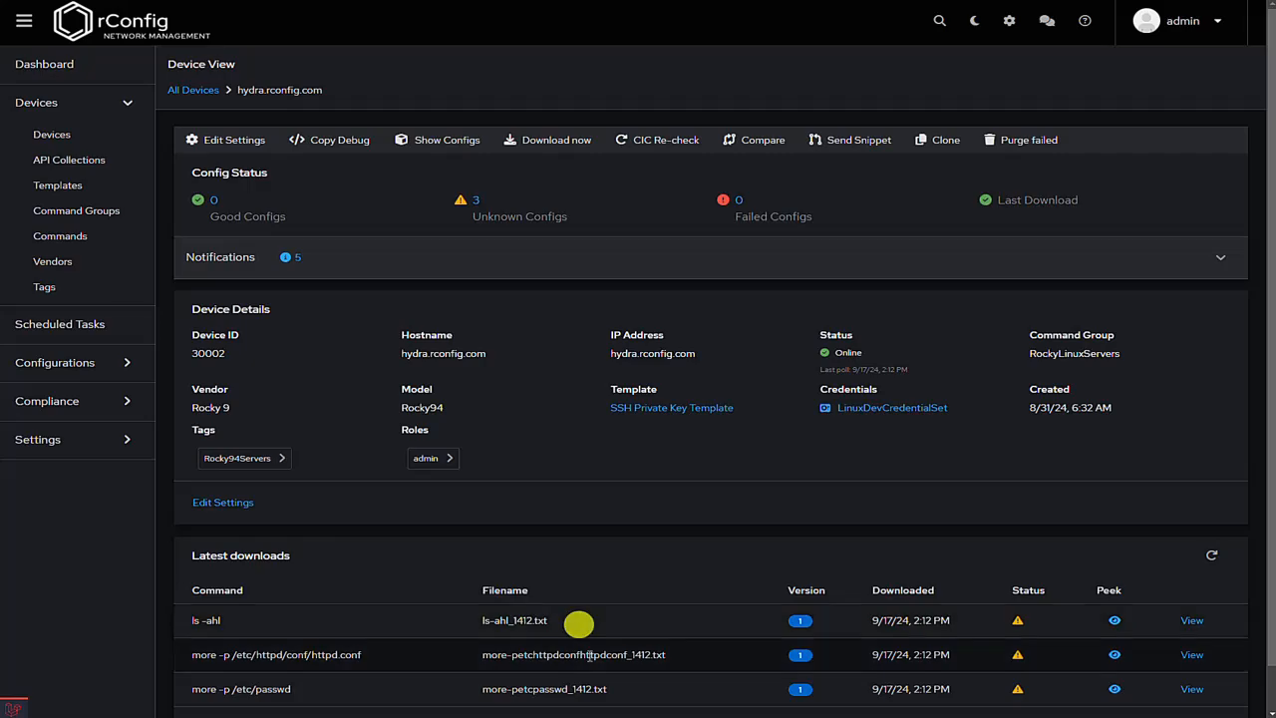
Preview the downloaded output of the ls -ahl command and of the httpd.conf listing command.
{"action": "left_click", "coordinate": [1114, 624]}
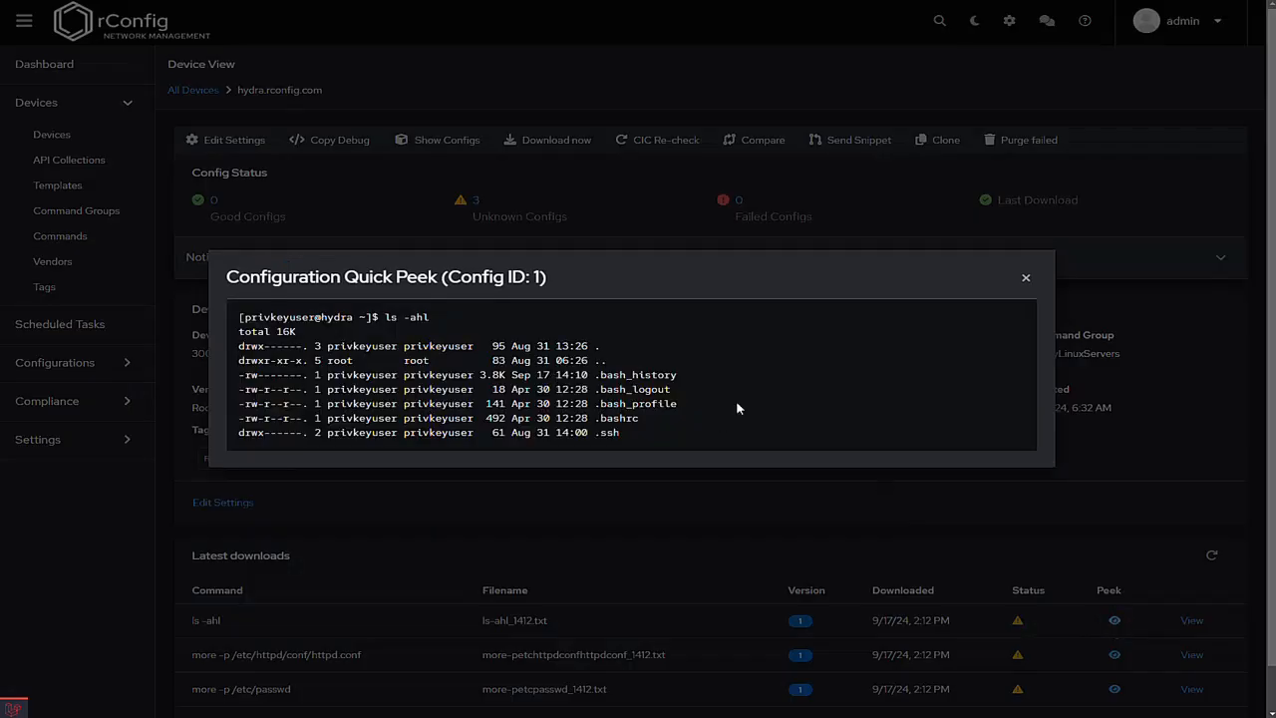
{"action": "left_click", "coordinate": [777, 404]}
{"action": "left_click", "coordinate": [1009, 578]}
{"action": "left_click", "coordinate": [1114, 656]}
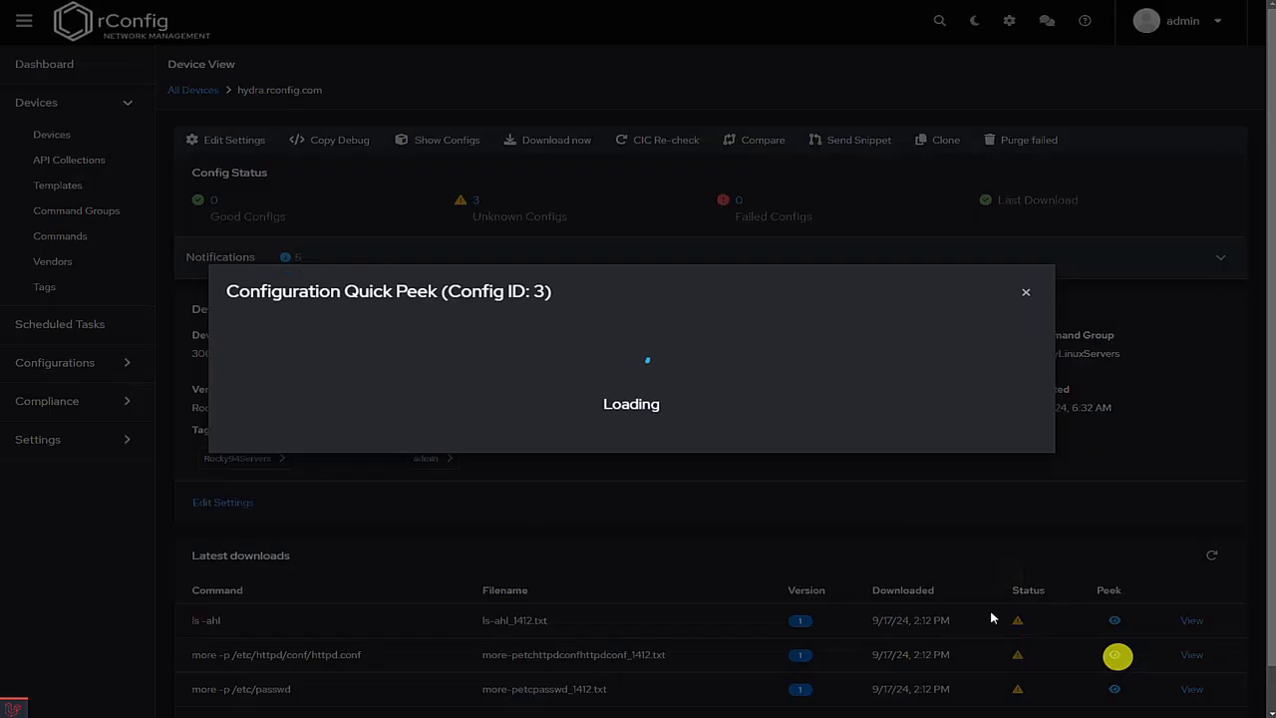
{"action": "scroll", "coordinate": [681, 422], "scroll_direction": "down", "scroll_amount": 6}
{"action": "scroll", "coordinate": [684, 420], "scroll_direction": "down", "scroll_amount": 15}
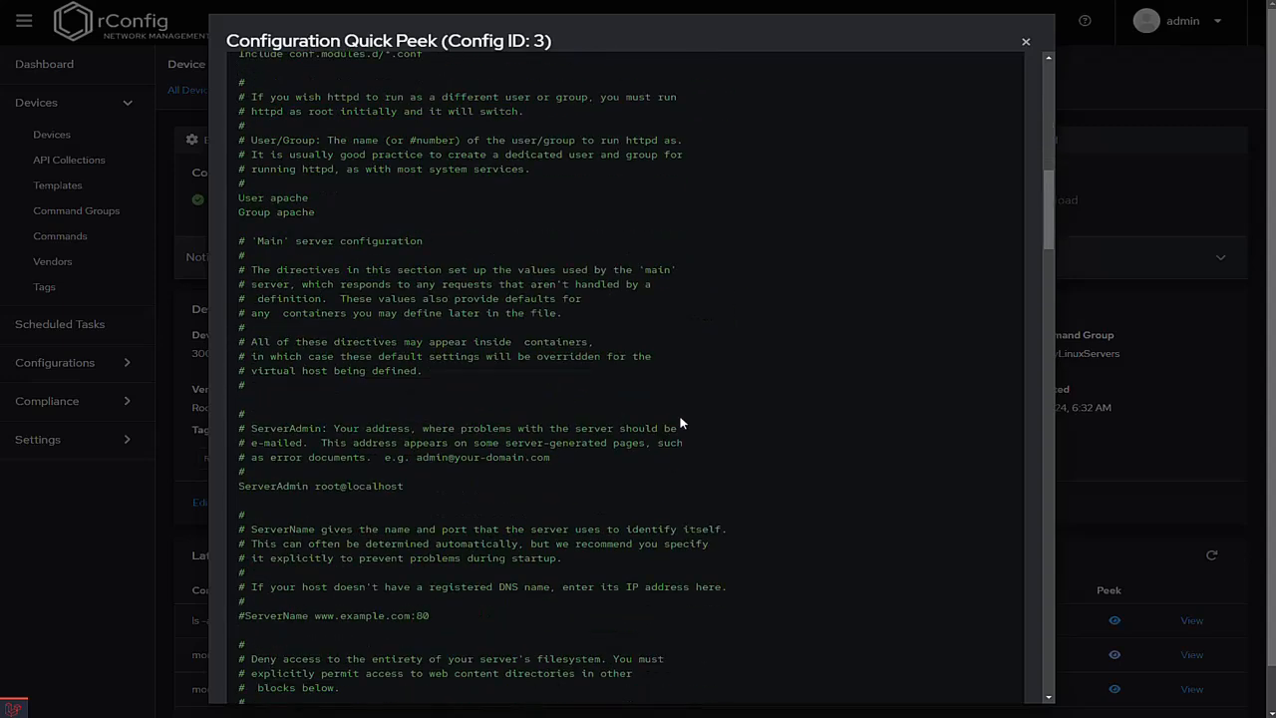
Preview the downloaded output of the more -p /etc/passwd command, close the preview and refresh the list of latest downloads.
{"action": "left_click", "coordinate": [1113, 517]}
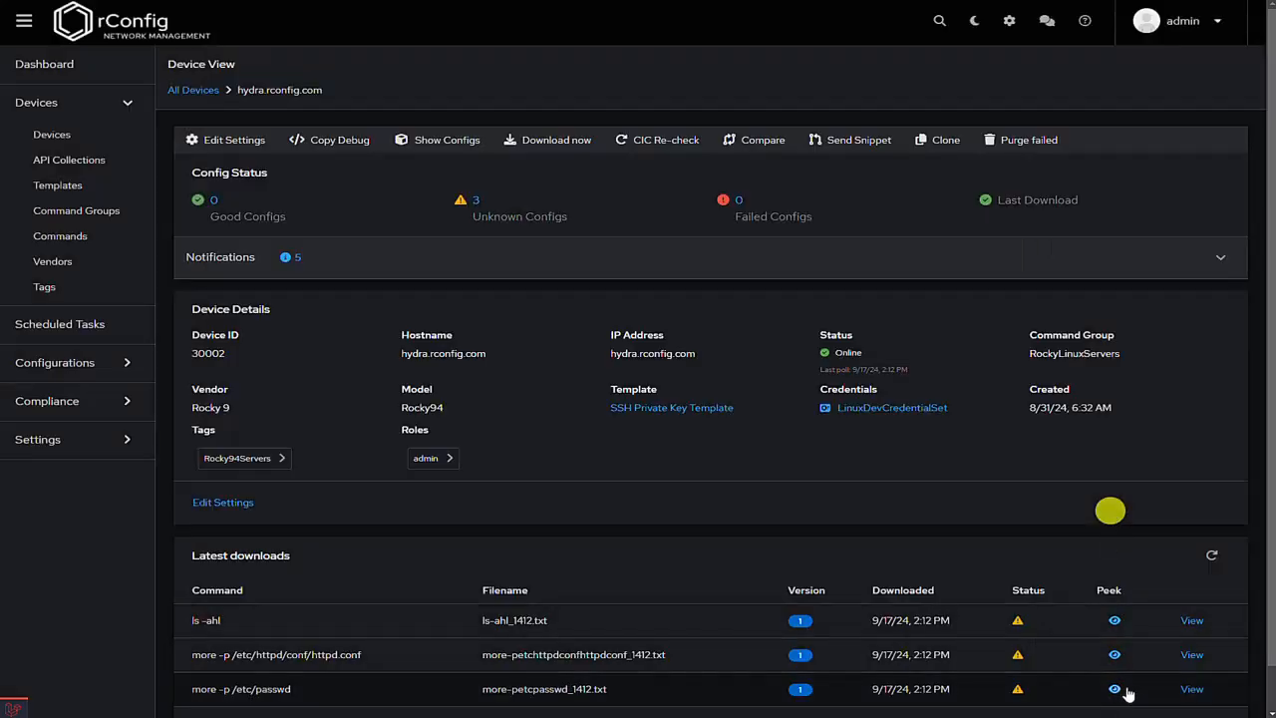
{"action": "left_click", "coordinate": [1115, 689]}
{"action": "scroll", "coordinate": [774, 409], "scroll_direction": "down", "scroll_amount": 1}
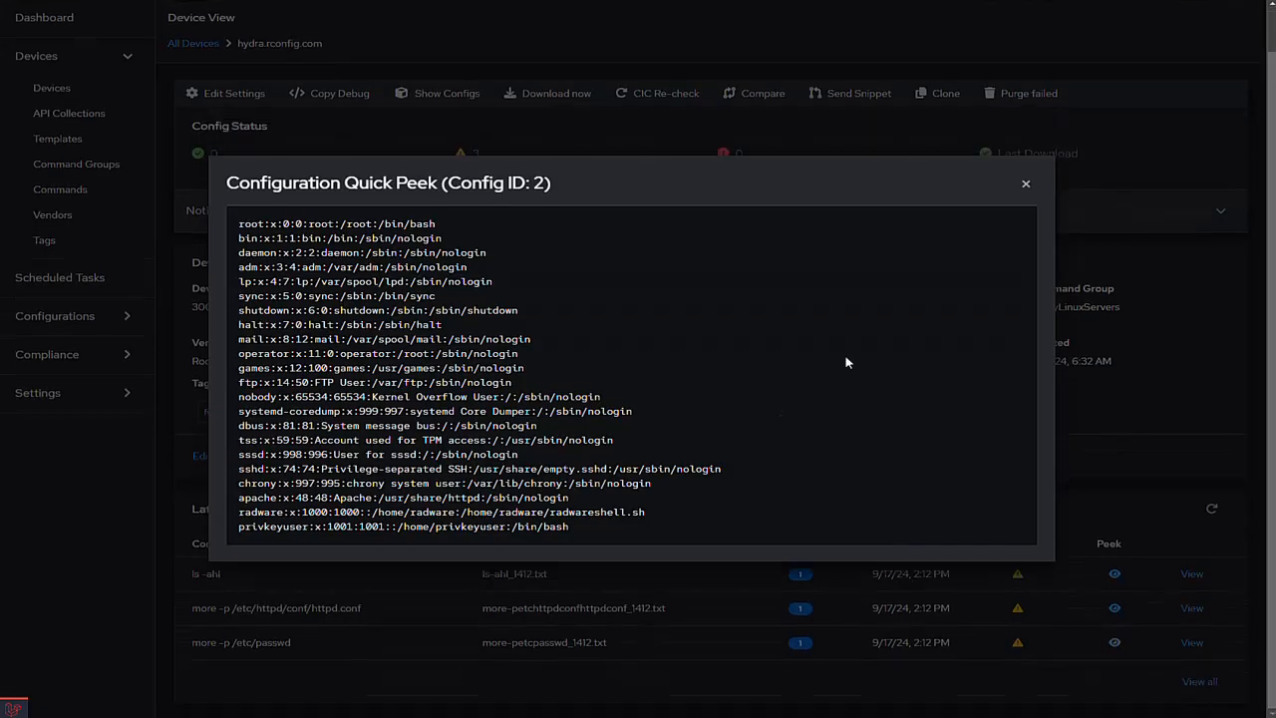
{"action": "left_click", "coordinate": [1023, 183]}
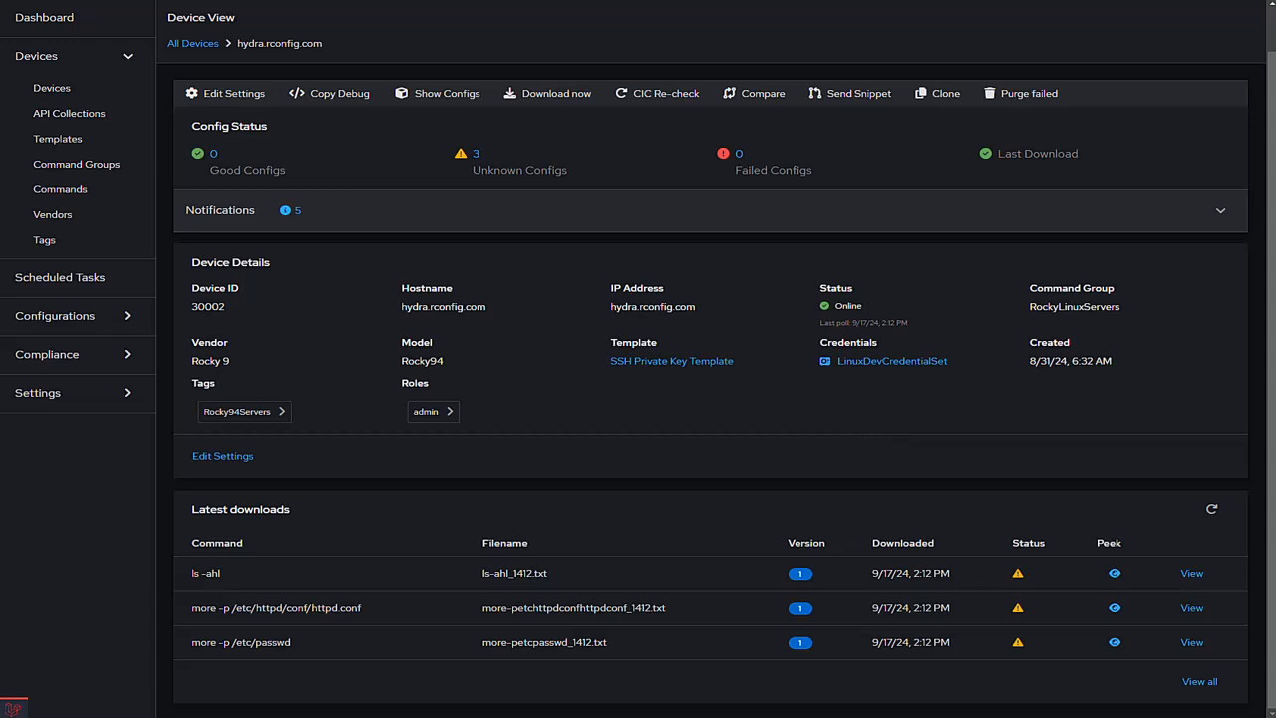
{"action": "left_click", "coordinate": [1211, 509]}
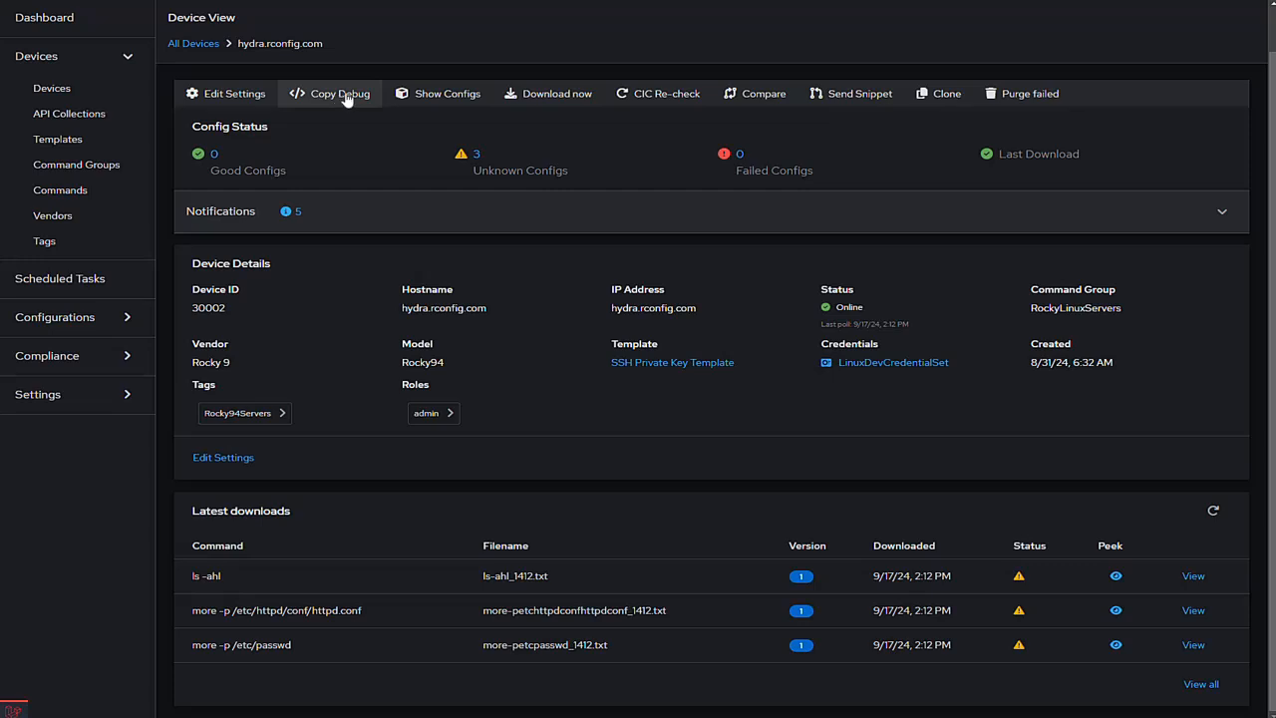
Clear the private key passphrase of LinuxDevCredentialSet in the device credentials settings and save the credential set.
{"action": "left_click", "coordinate": [113, 398]}
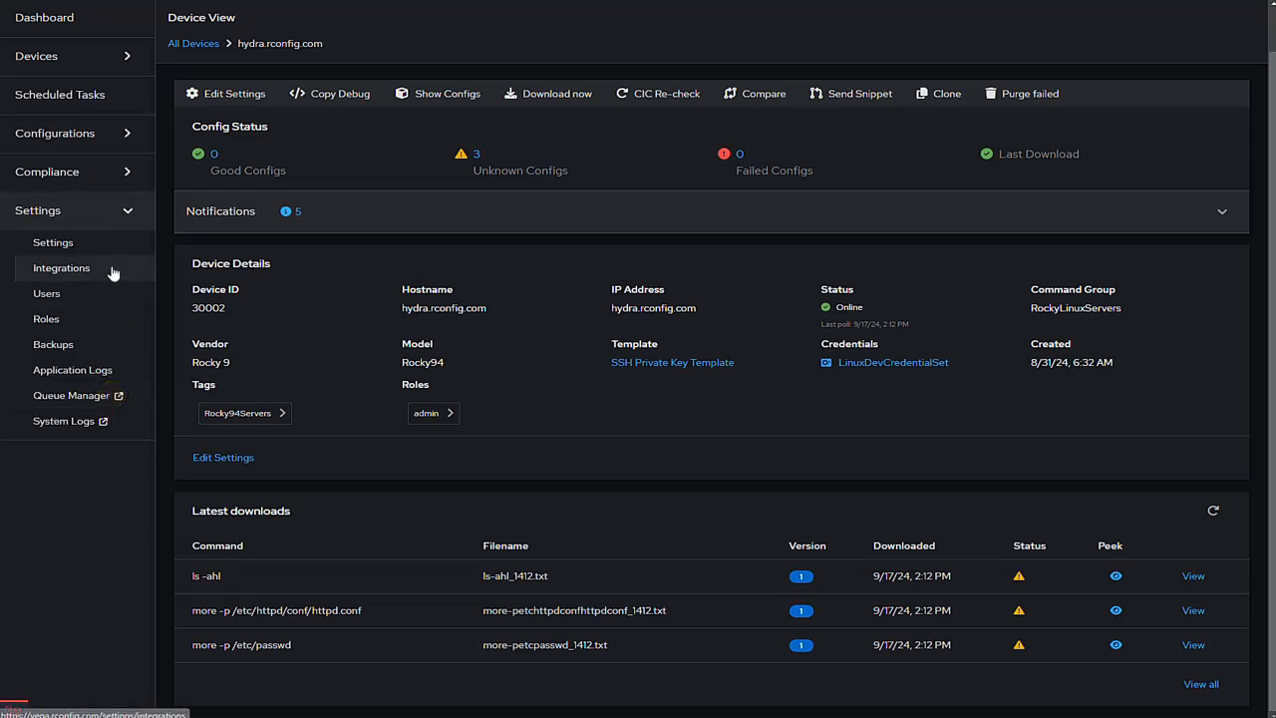
{"action": "left_click", "coordinate": [105, 245]}
{"action": "left_click", "coordinate": [261, 171]}
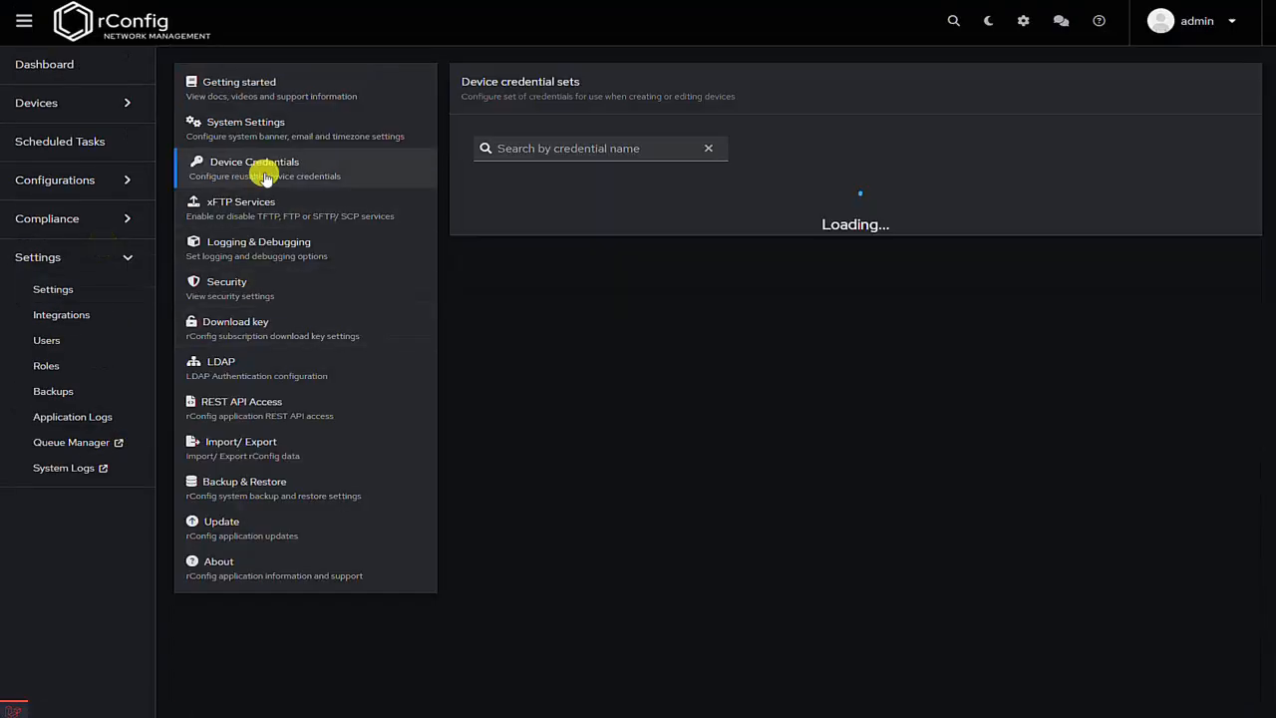
{"action": "left_click", "coordinate": [1209, 280]}
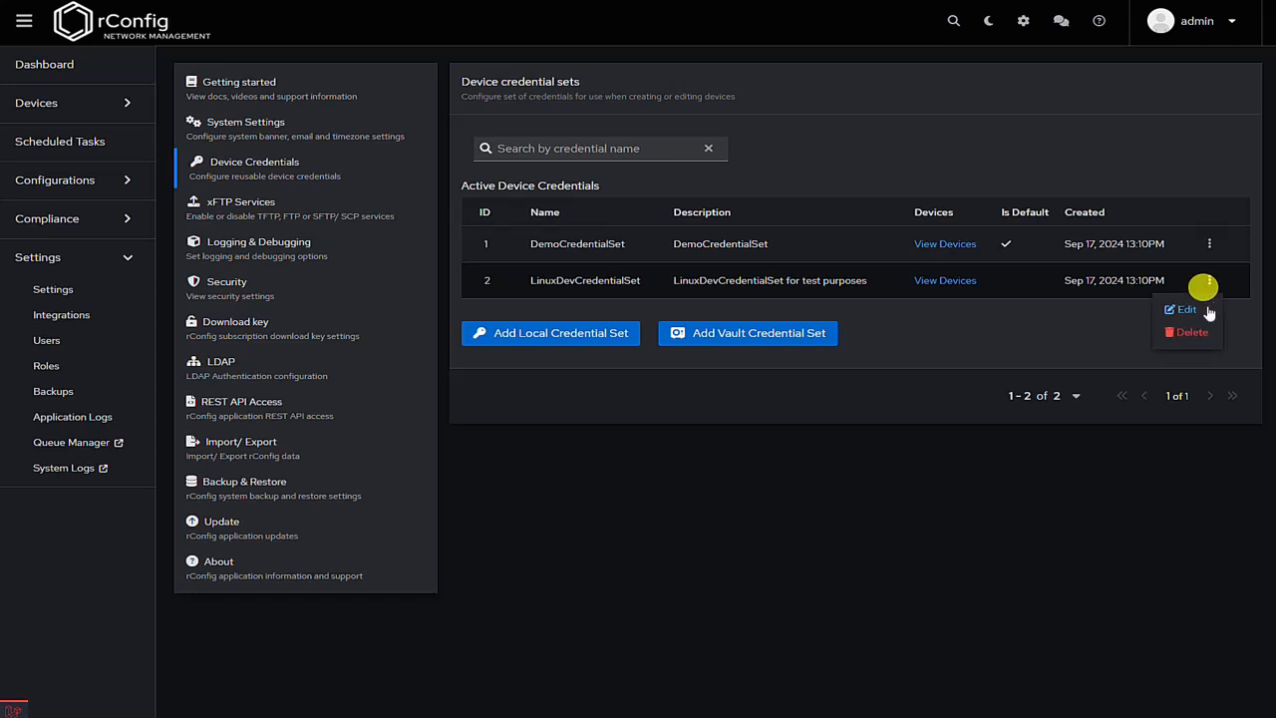
{"action": "left_click", "coordinate": [1206, 309]}
{"action": "double_click", "coordinate": [509, 492]}
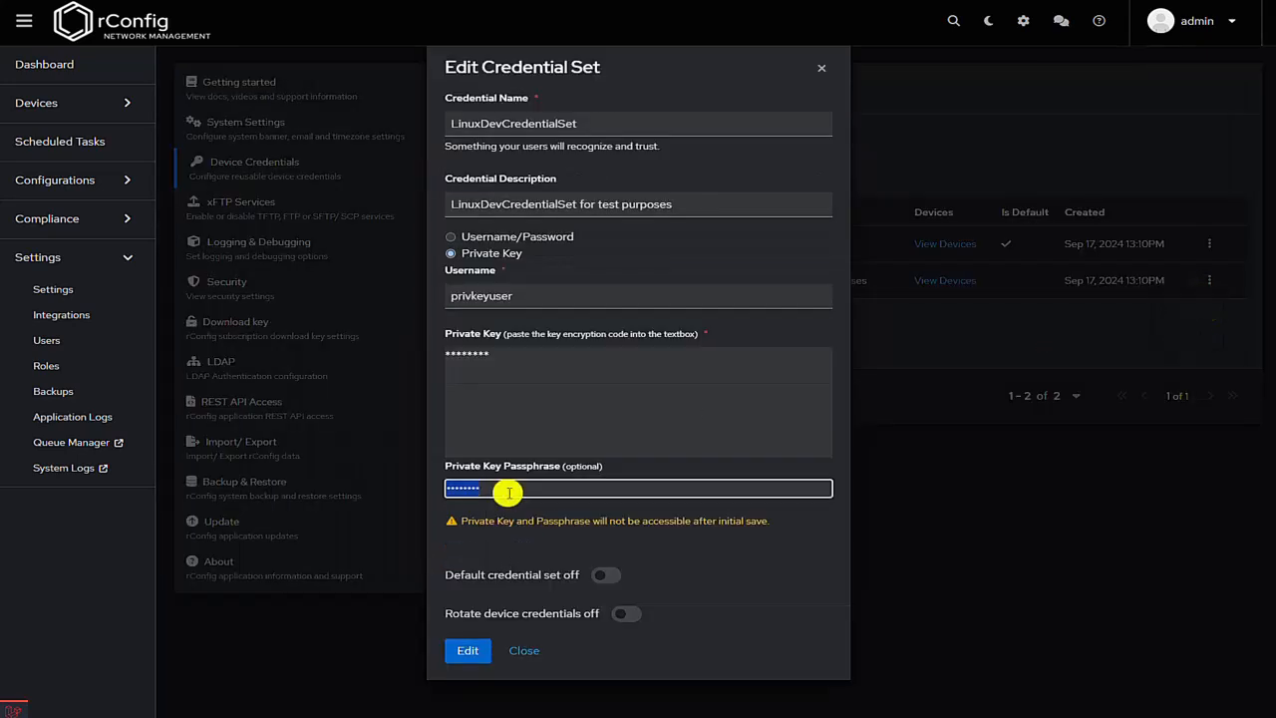
{"action": "key", "text": "BackSpace"}
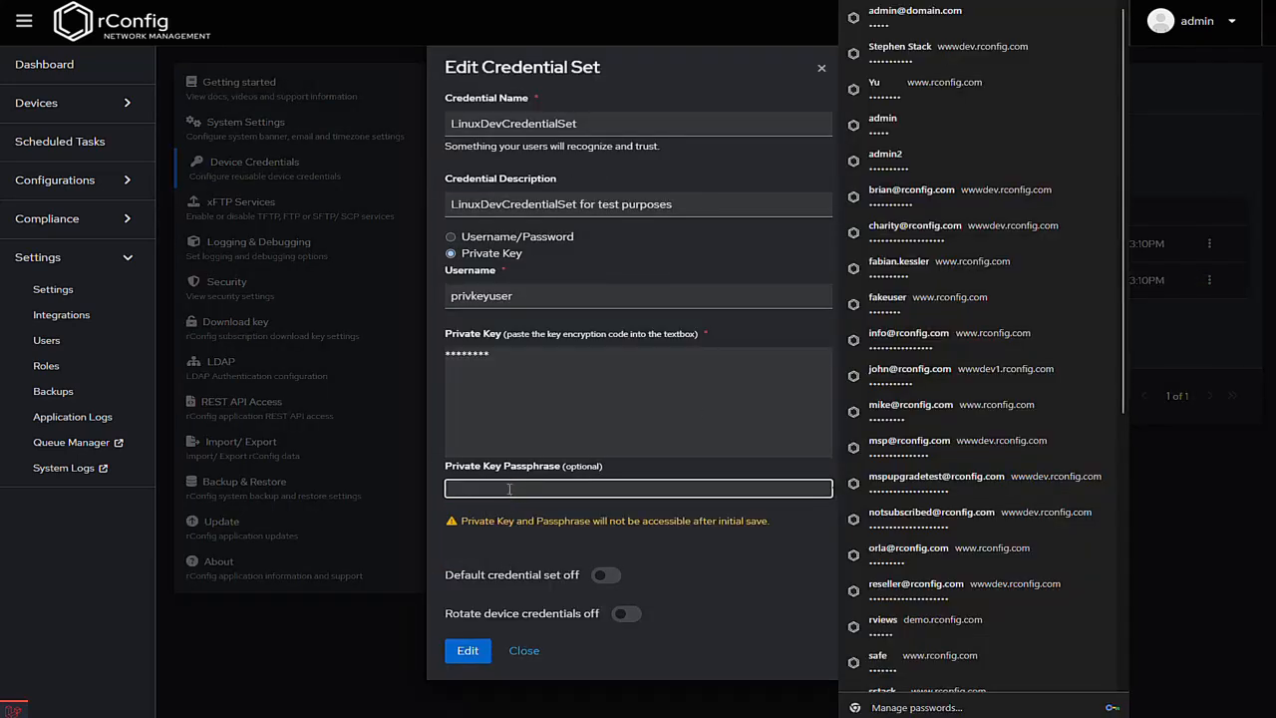
{"action": "left_click", "coordinate": [467, 650]}
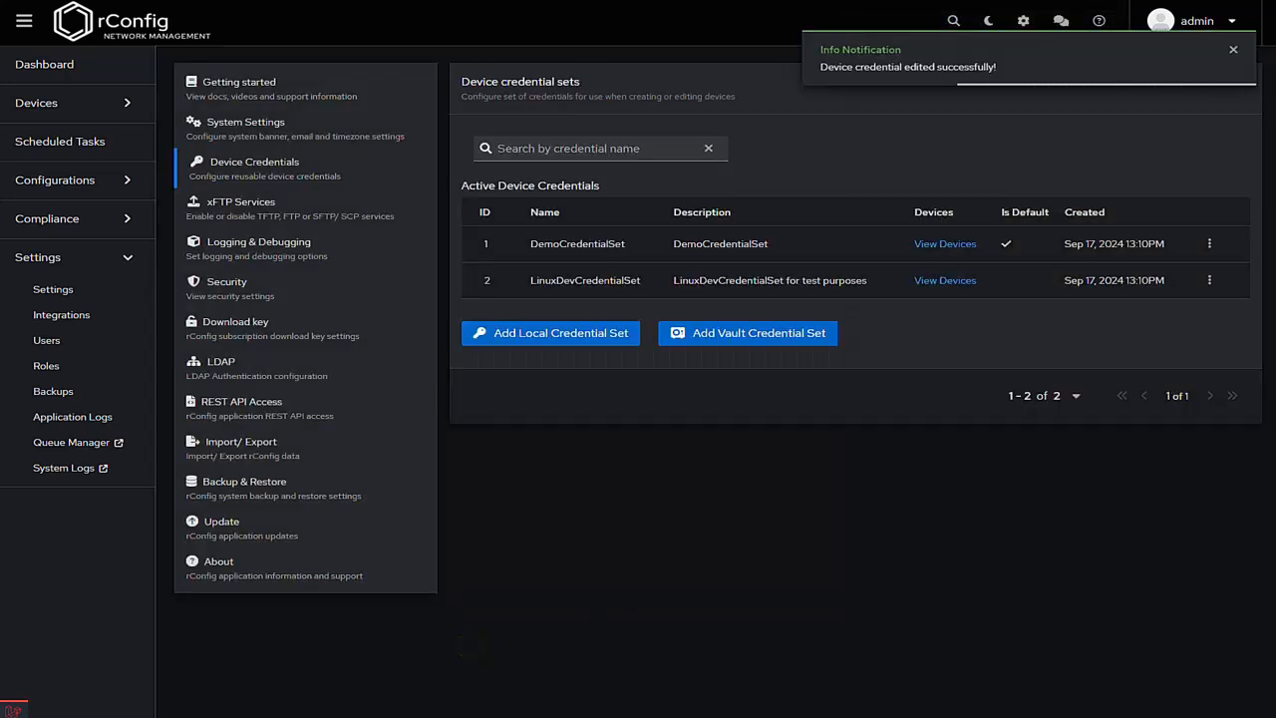
Switch to the terminal and run cd /var/www/html/rconfig7 && php artisan rconfig:download-device 30002 -d.
{"action": "key", "text": "alt+Tab"}
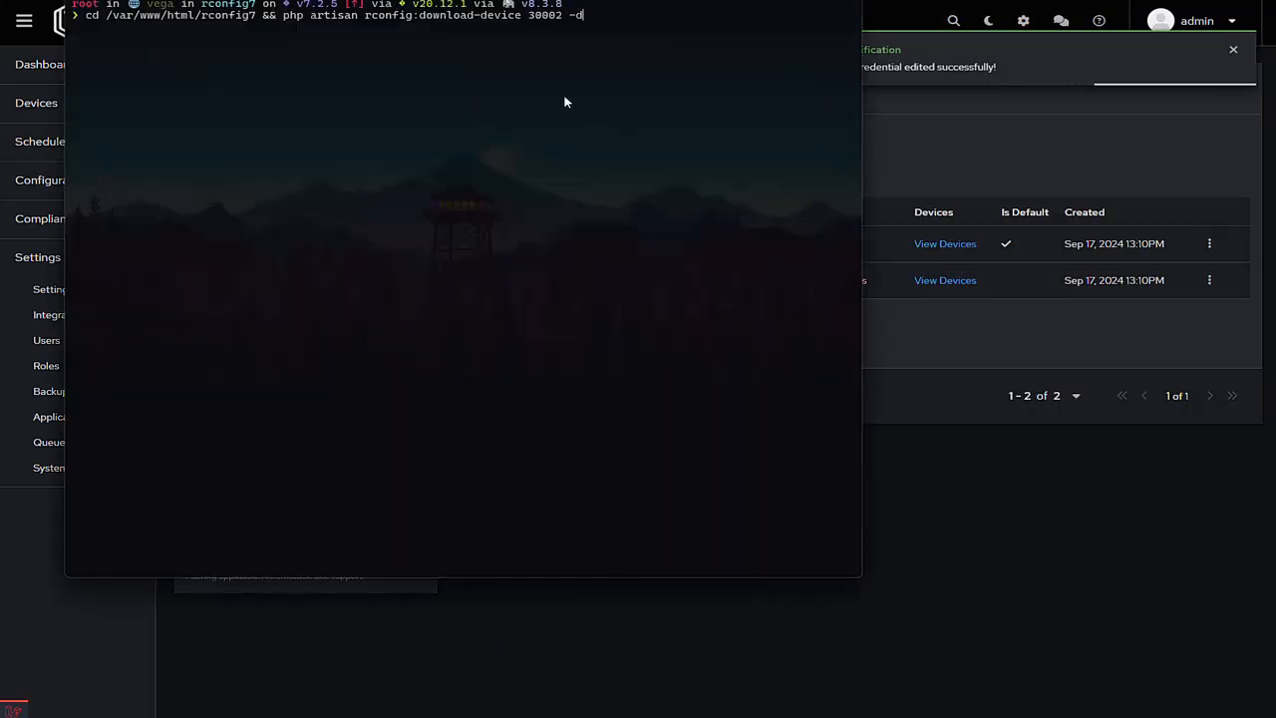
{"action": "left_click", "coordinate": [565, 102]}
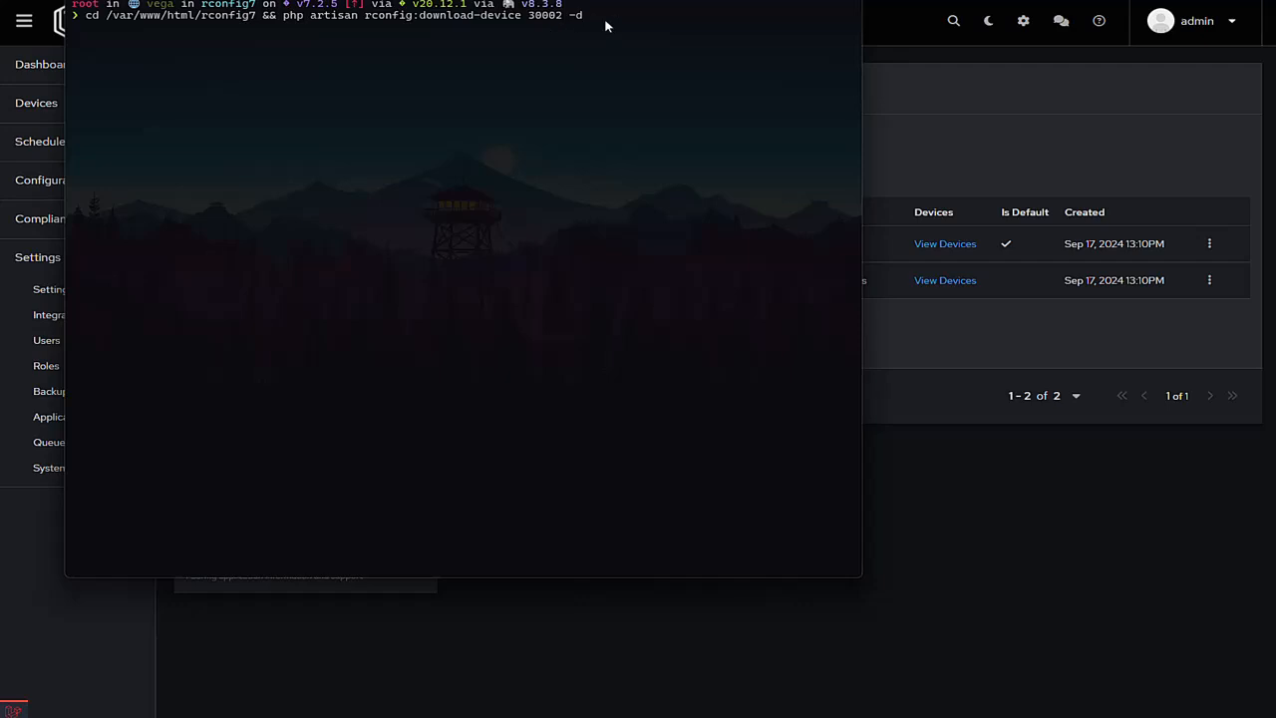
{"action": "left_click_drag", "start_coordinate": [614, 0], "coordinate": [629, 20]}
{"action": "left_click", "coordinate": [633, 70]}
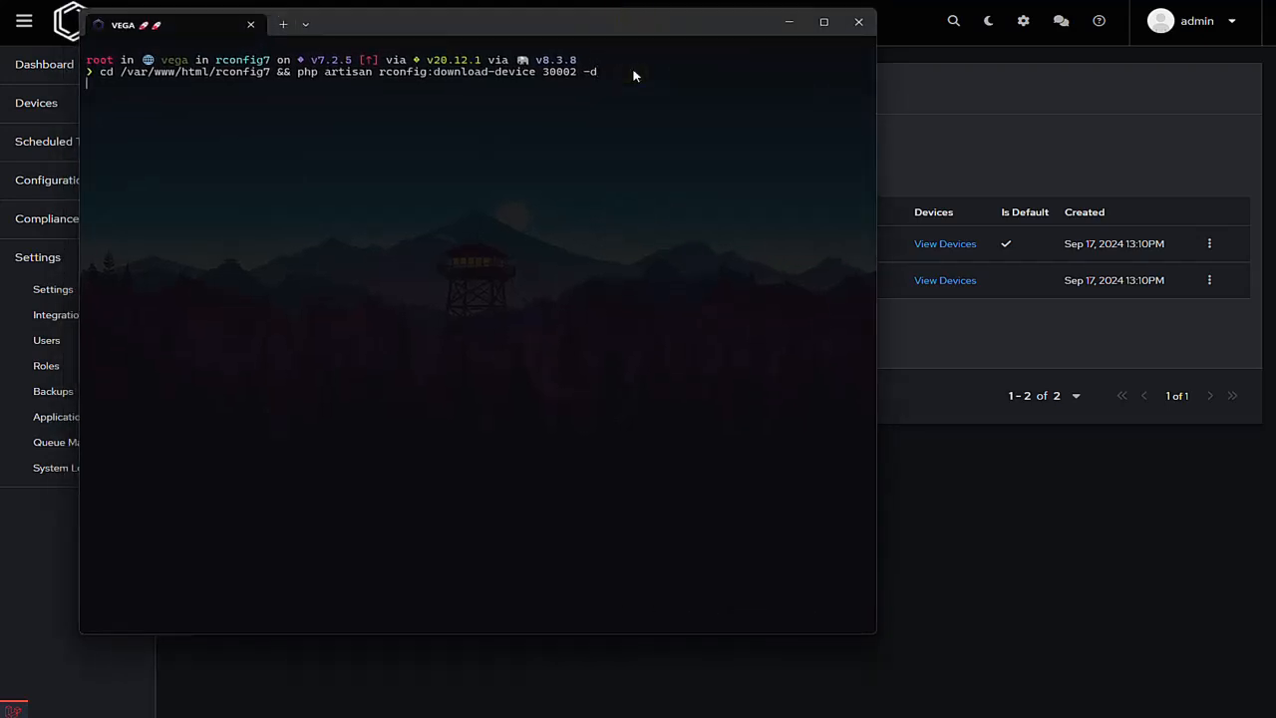
{"action": "key", "text": "Return"}
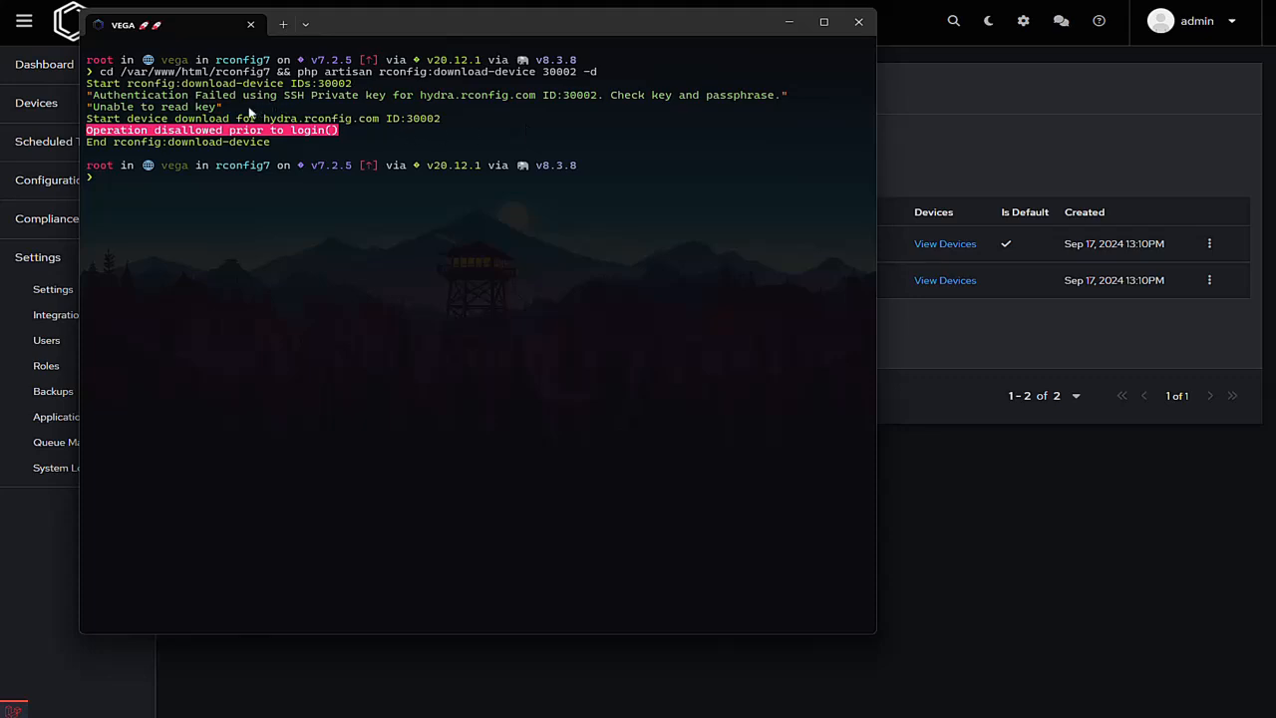